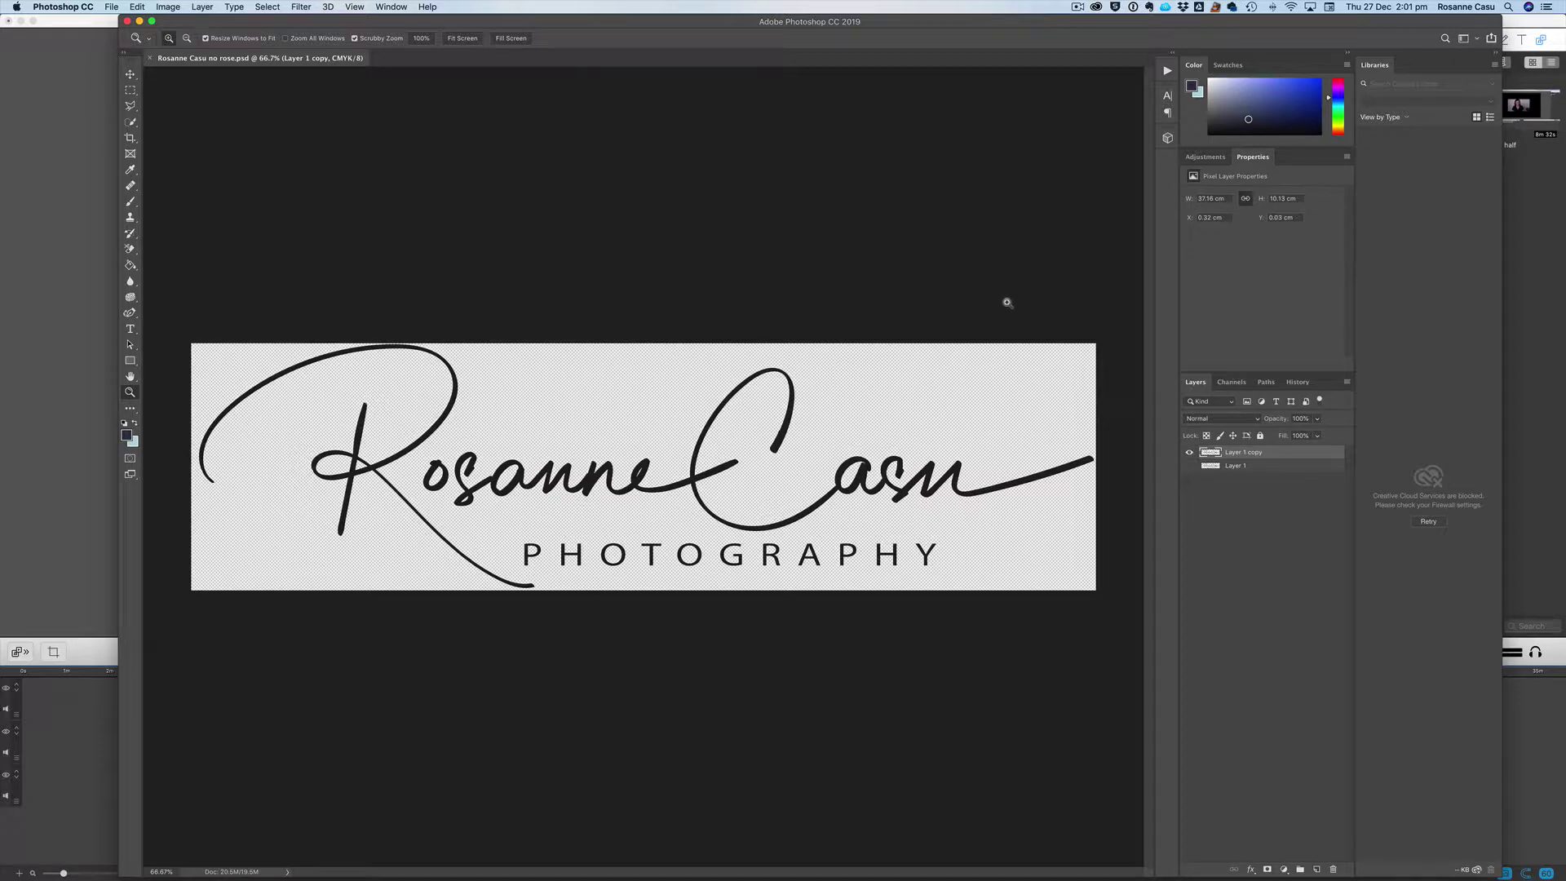
Step: Check the logo's current pixel dimensions in Image Size, closing it without changes
left_click(179, 10)
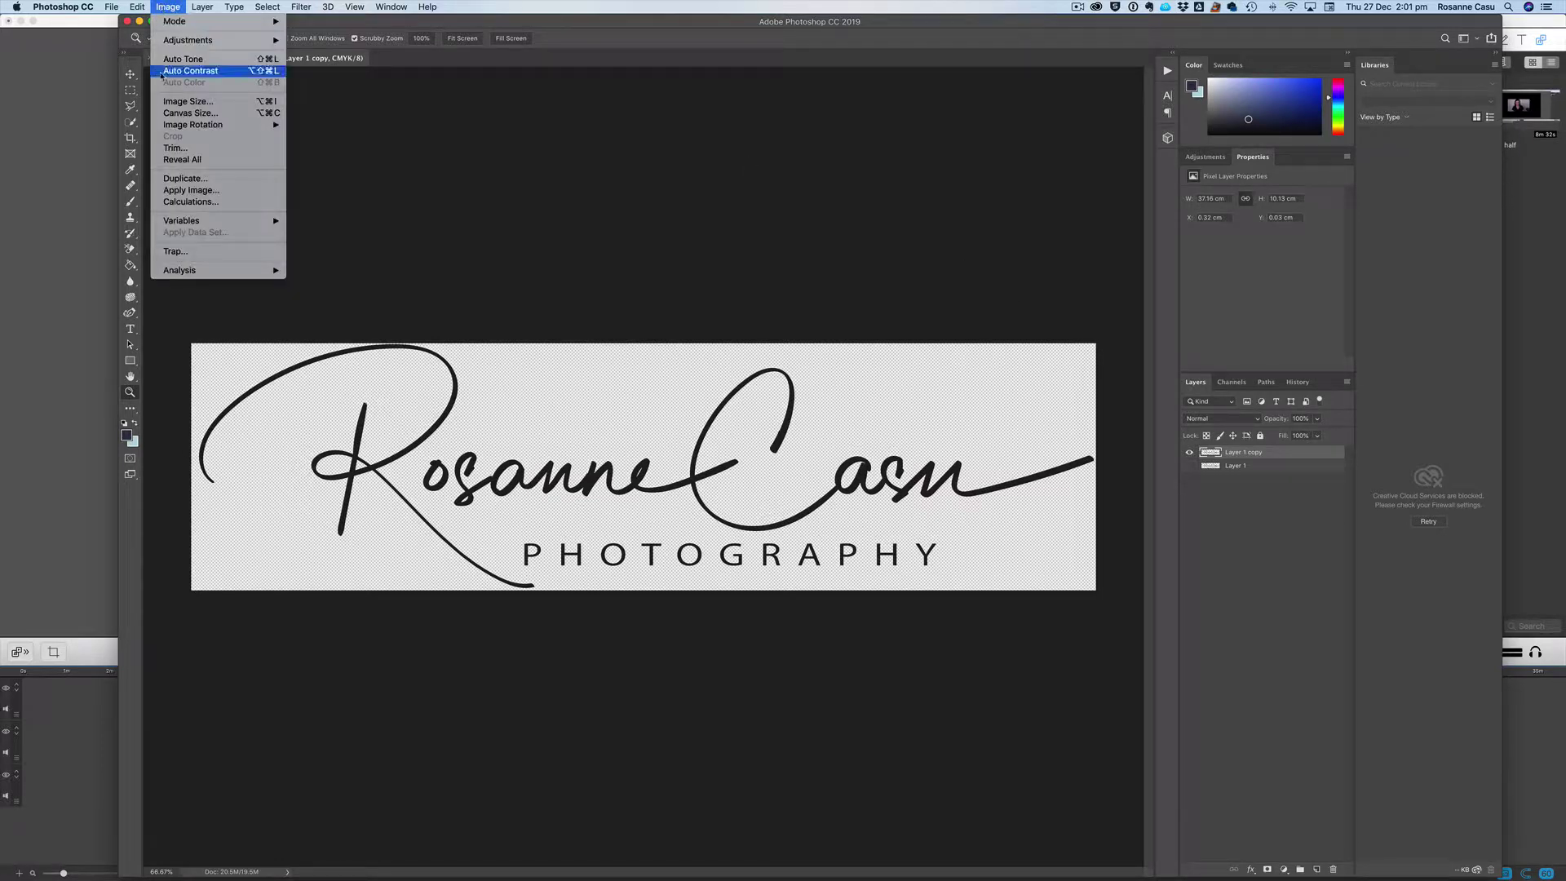
left_click(188, 101)
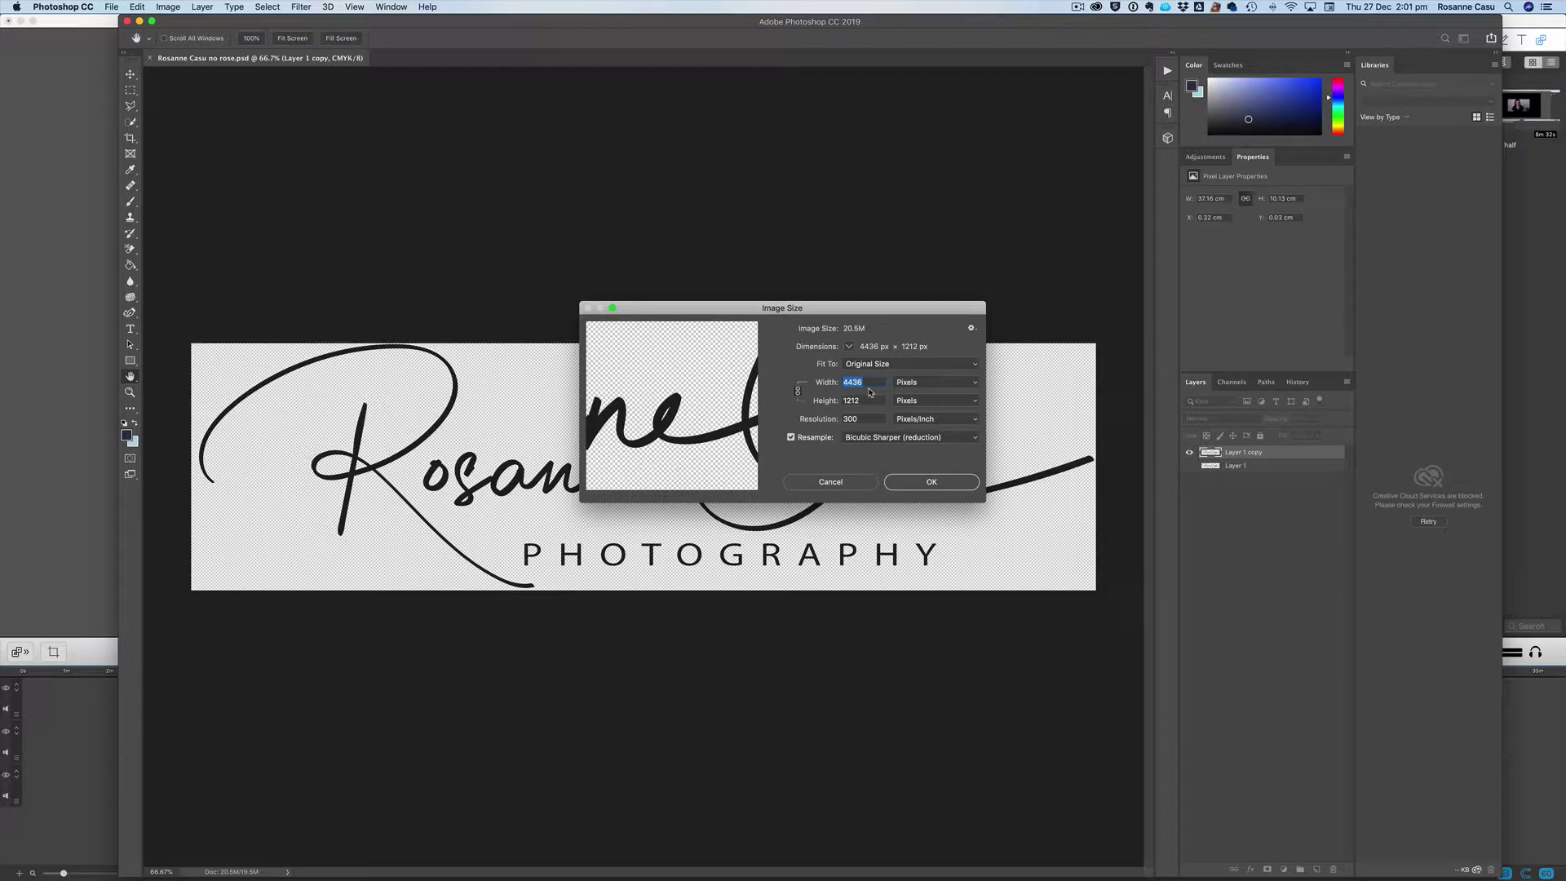
left_click(831, 481)
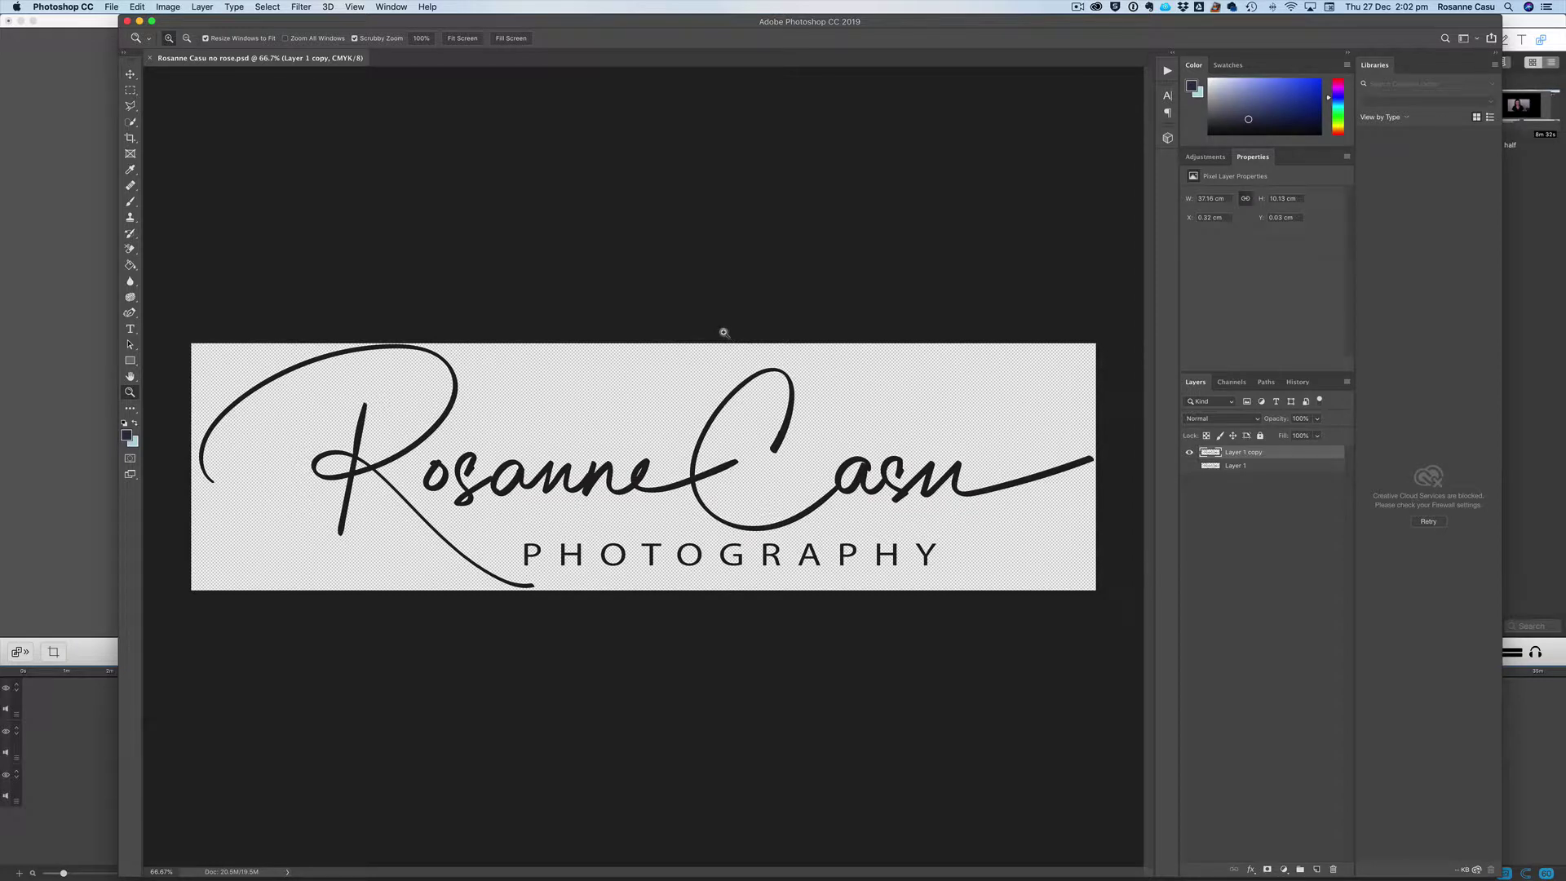
Step: Start an Export As of the logo with the scale set to 100%
left_click(111, 7)
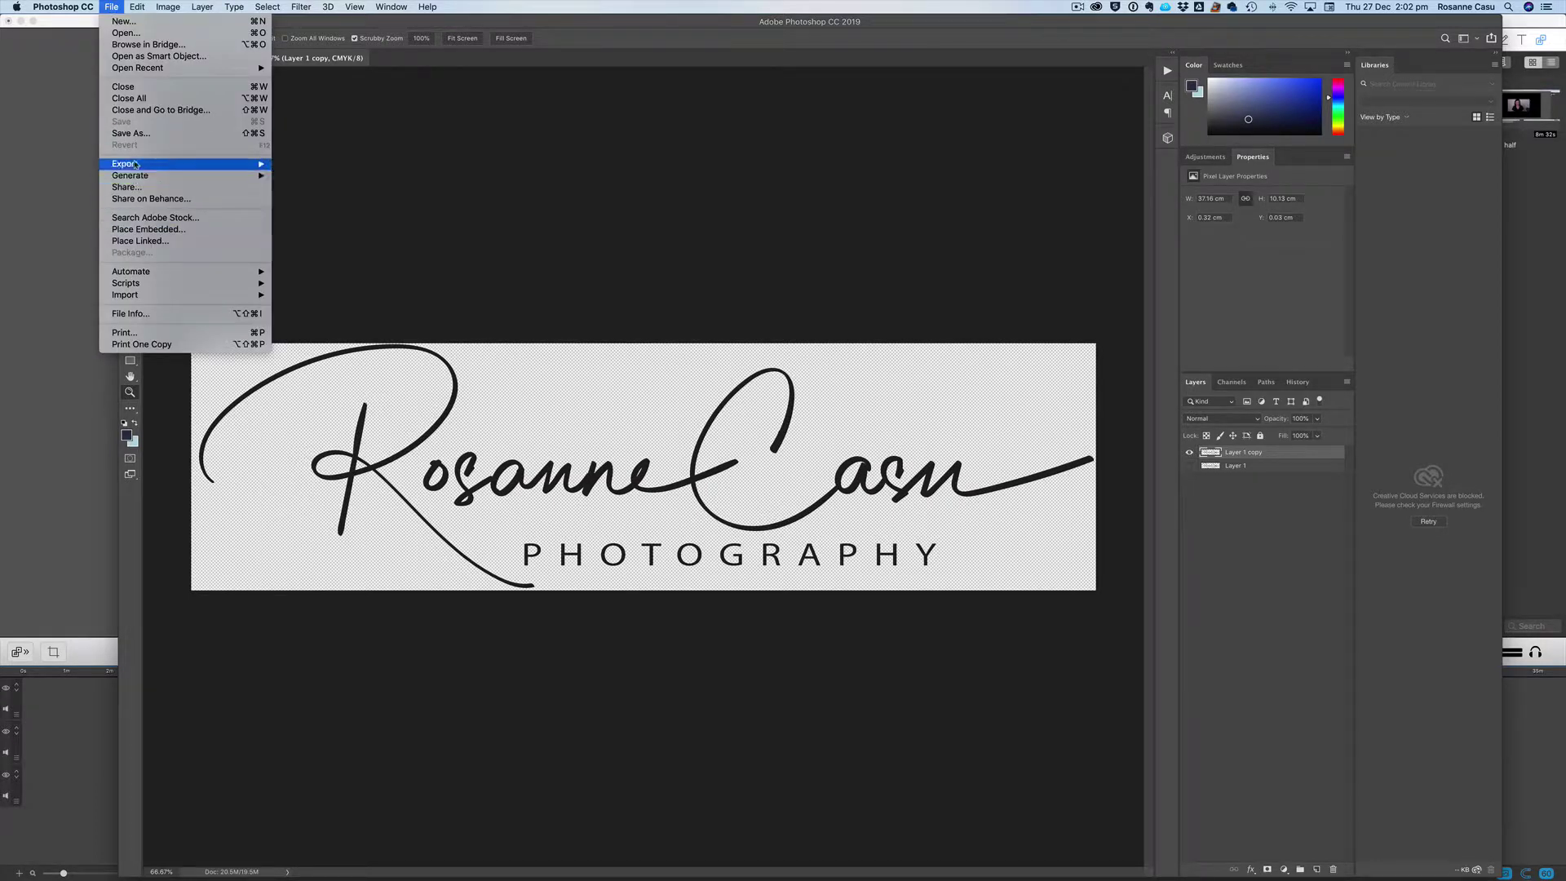
mouse_move(131, 165)
left_click(330, 176)
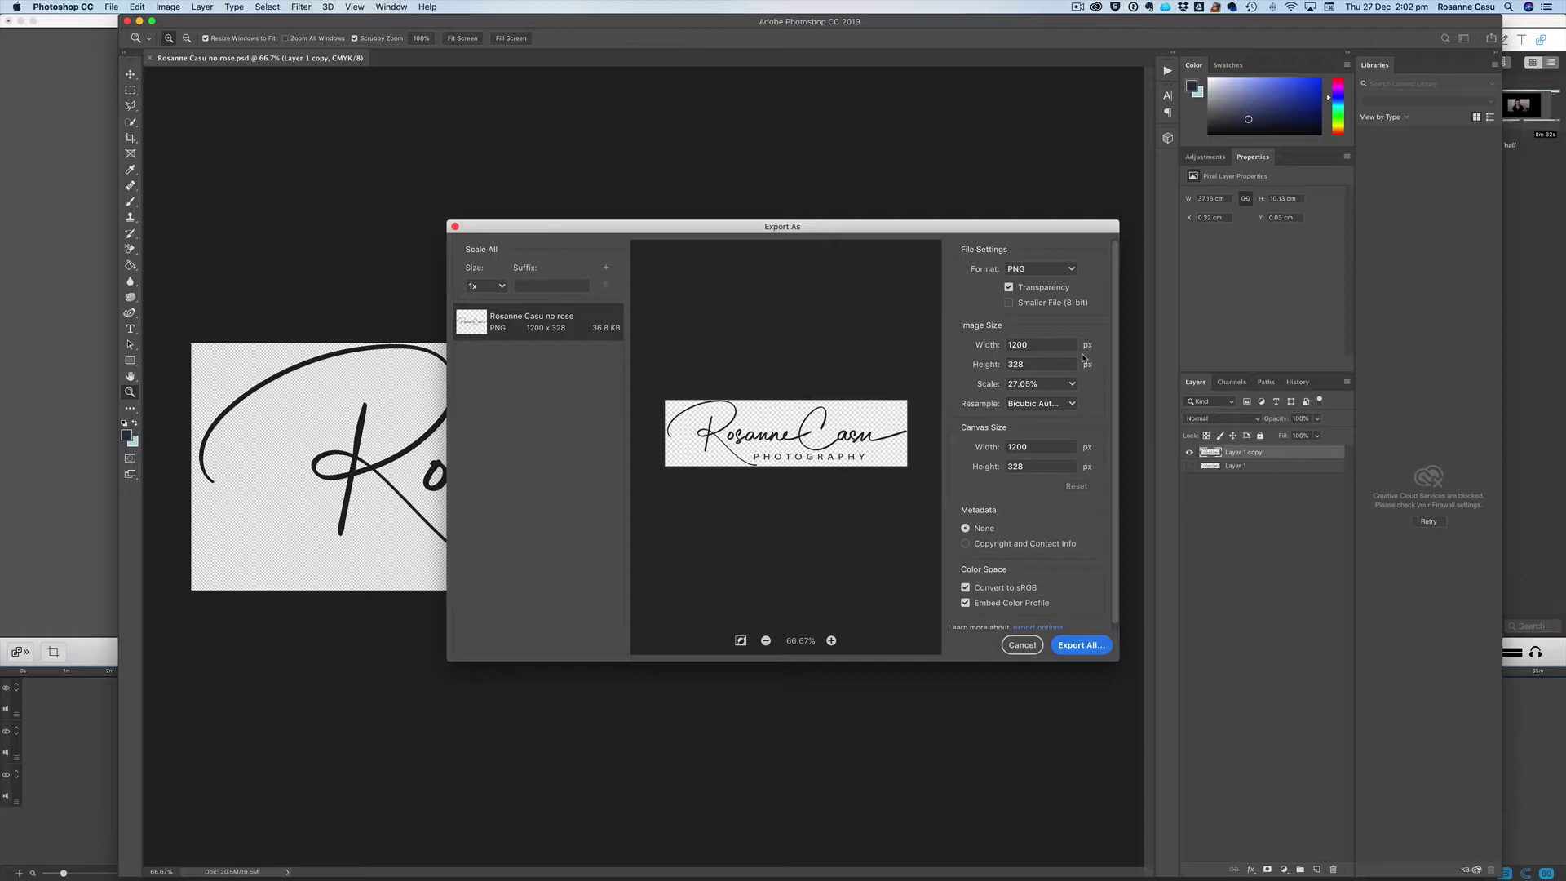
left_click(1074, 385)
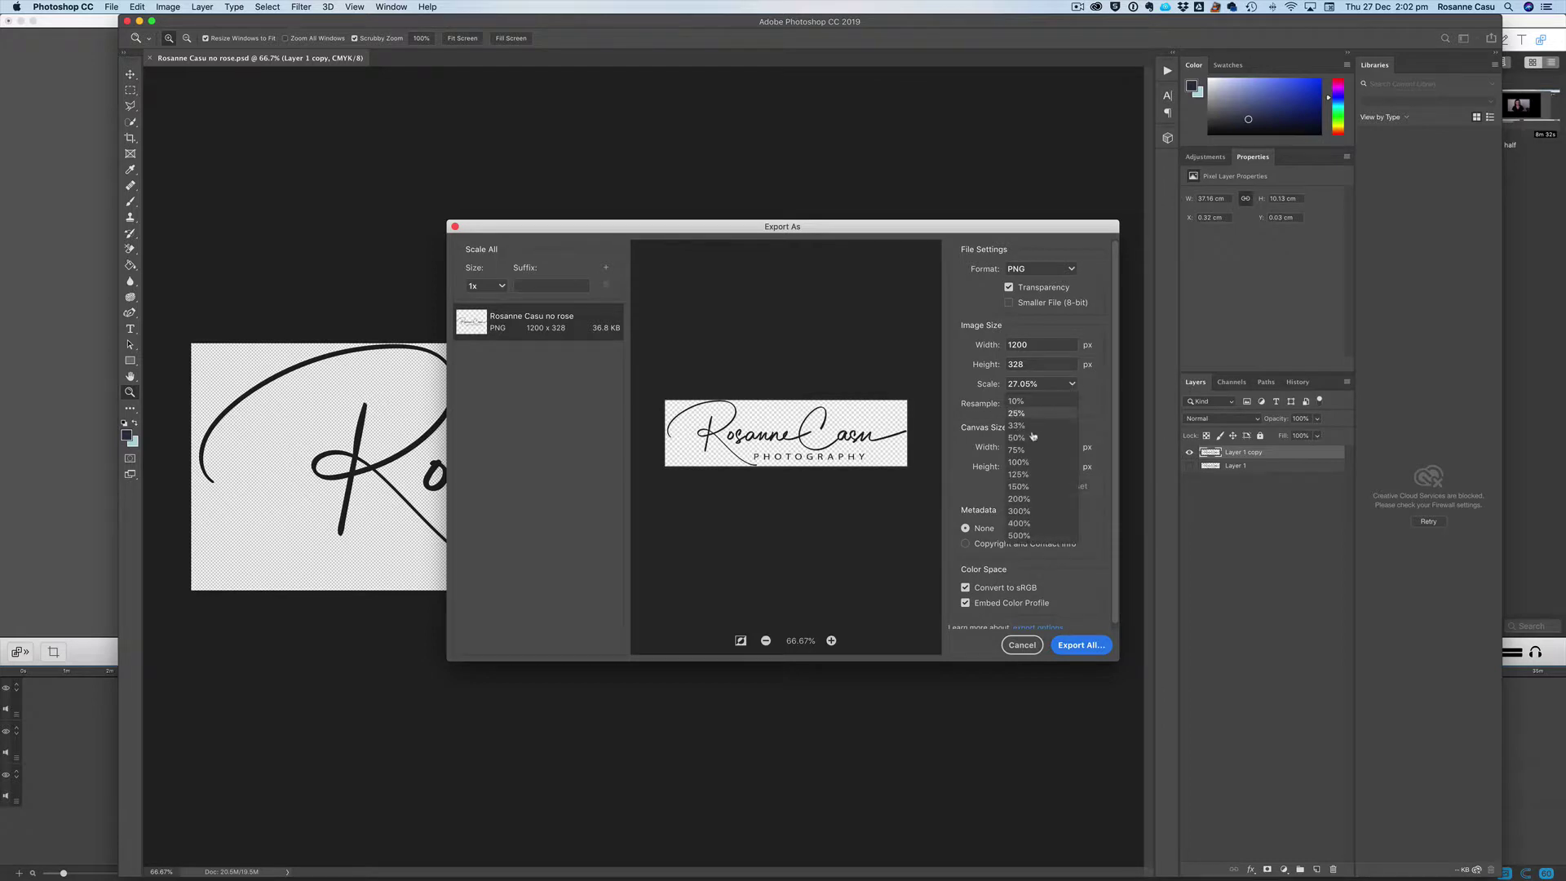
left_click(1044, 461)
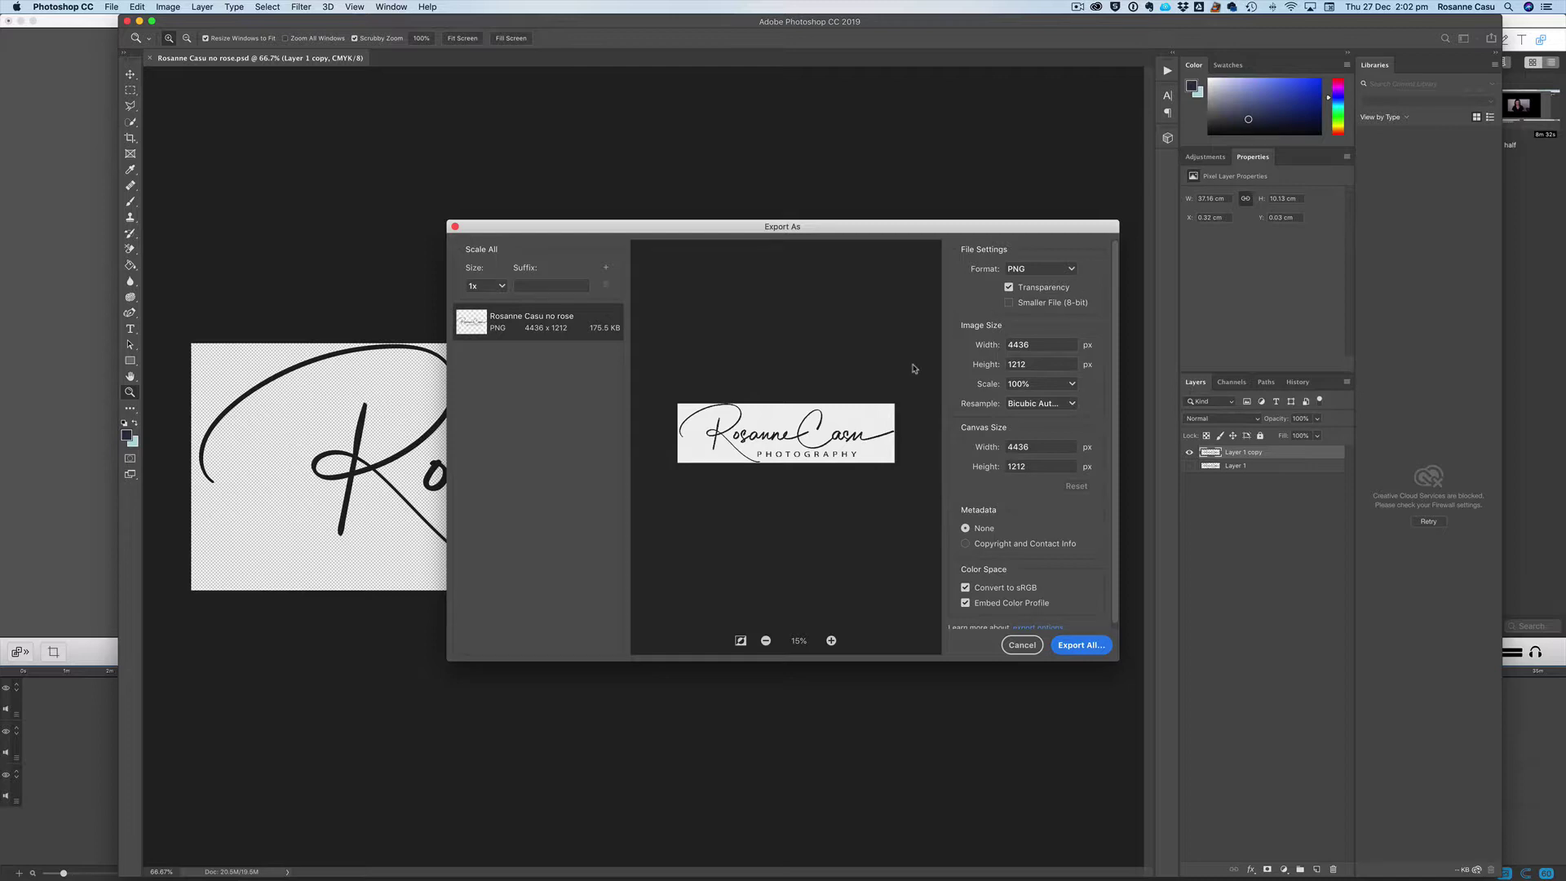
Step: Set the export width to 1200 px (1200 × 328) with Bicubic Automatic resampling
left_click_drag(1040, 344, 979, 346)
type("1200")
key("Tab")
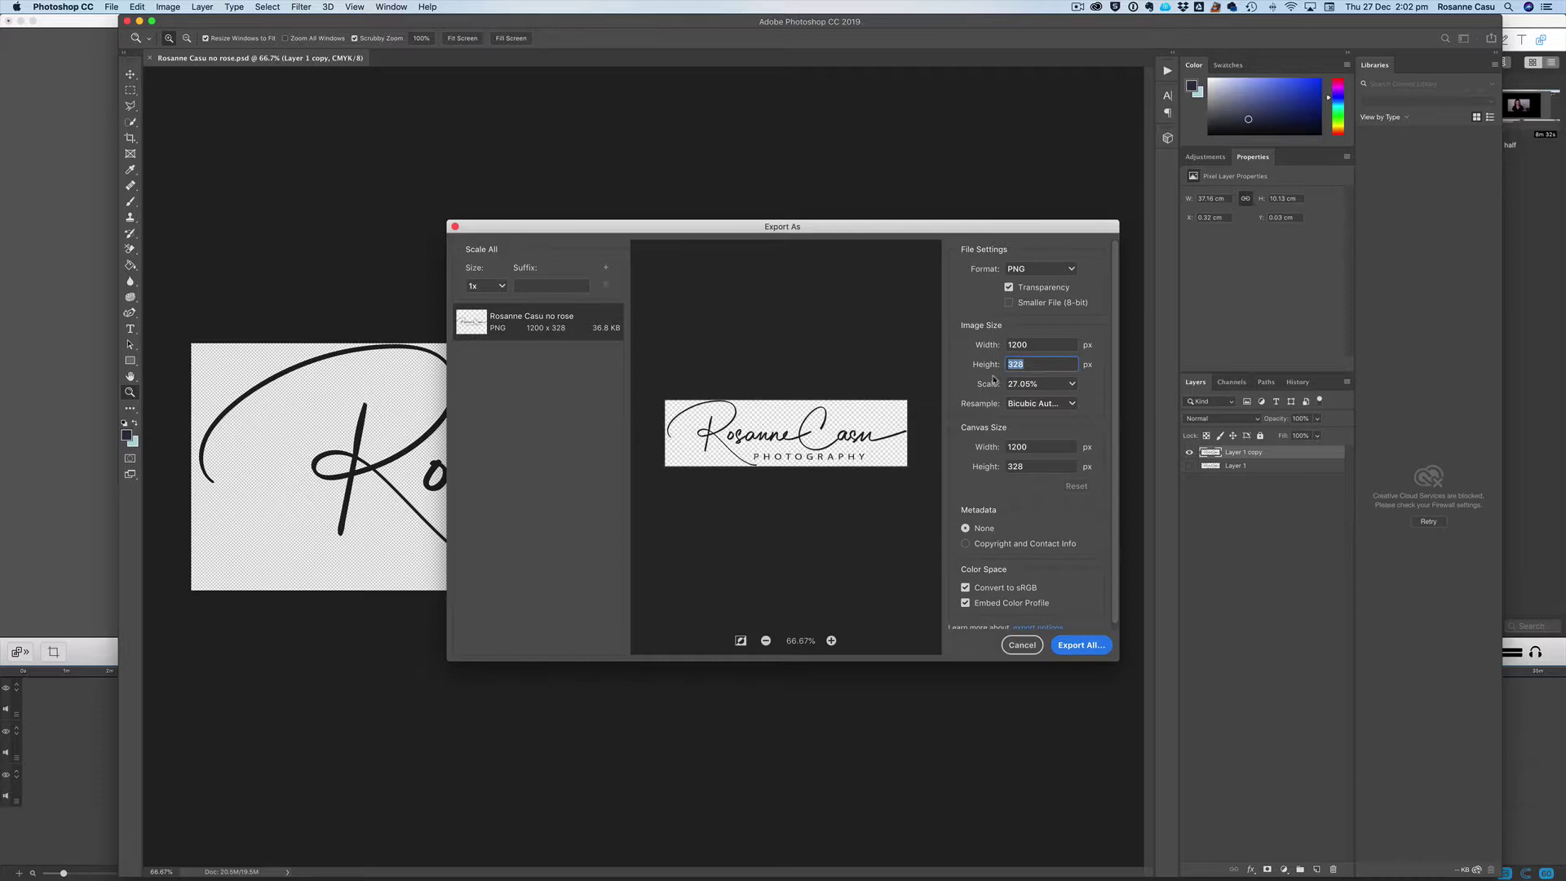
left_click(1073, 403)
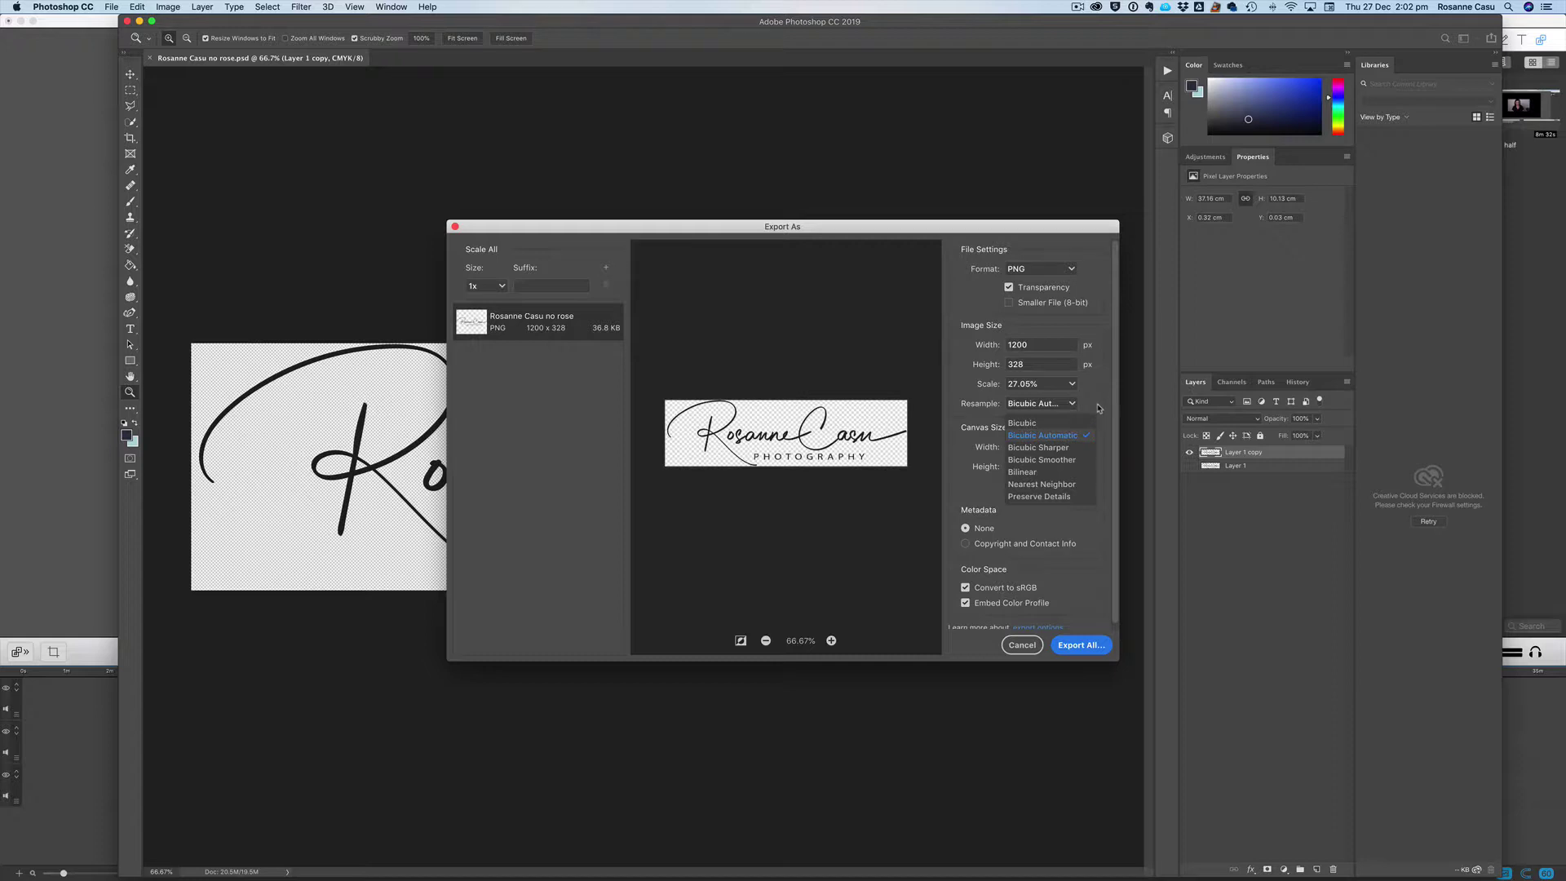
left_click(1099, 408)
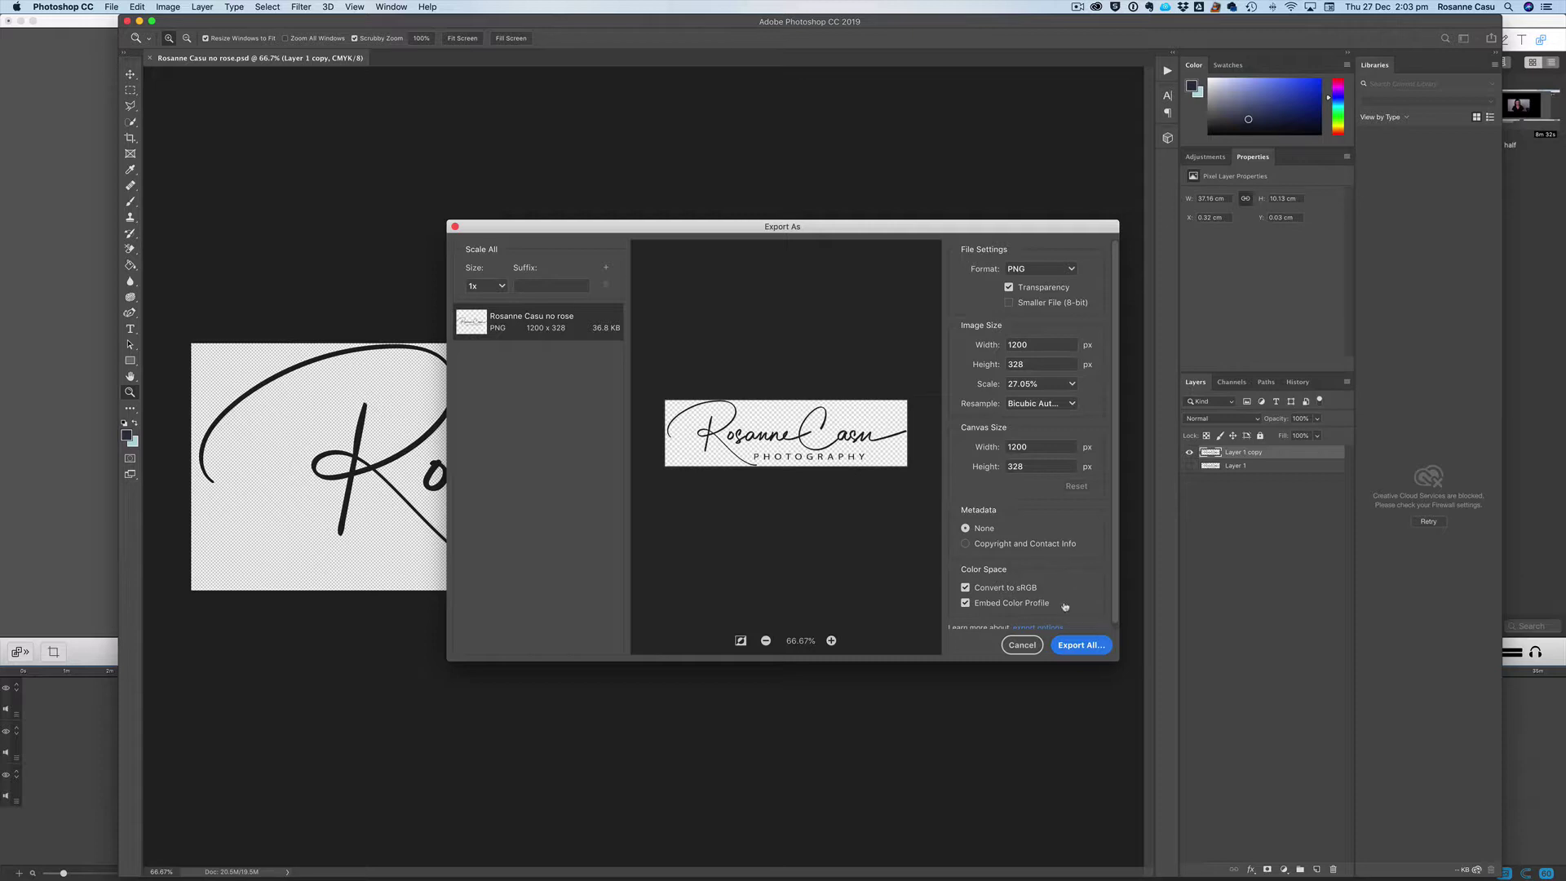
Step: Export the logo PNG to the Desktop with ' - 1200px' inserted before the .png extension
left_click(1081, 647)
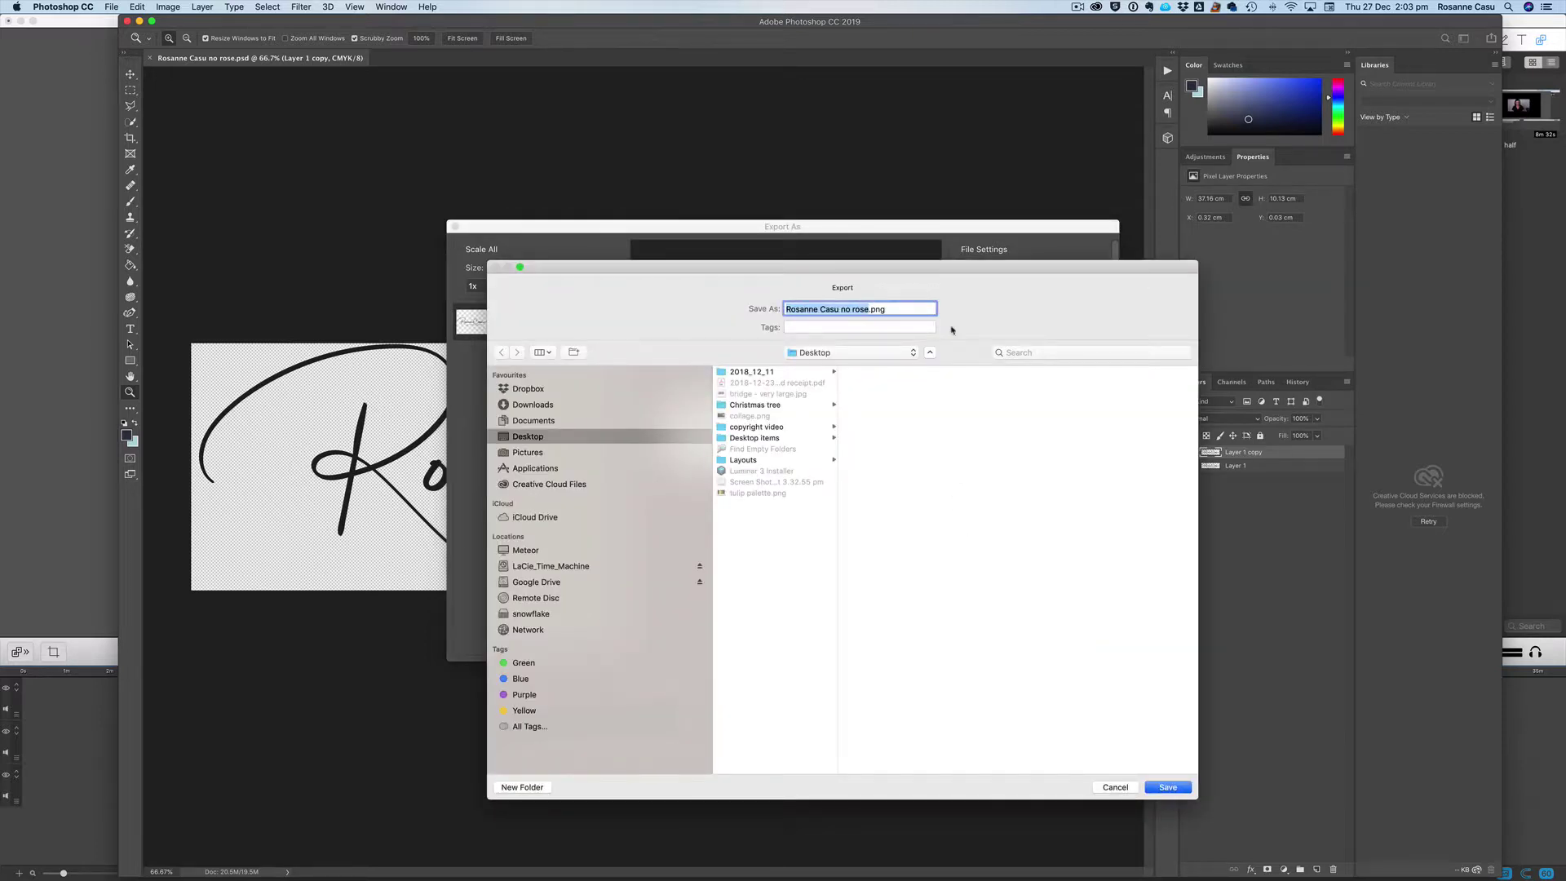
left_click(869, 309)
type("- 1200px")
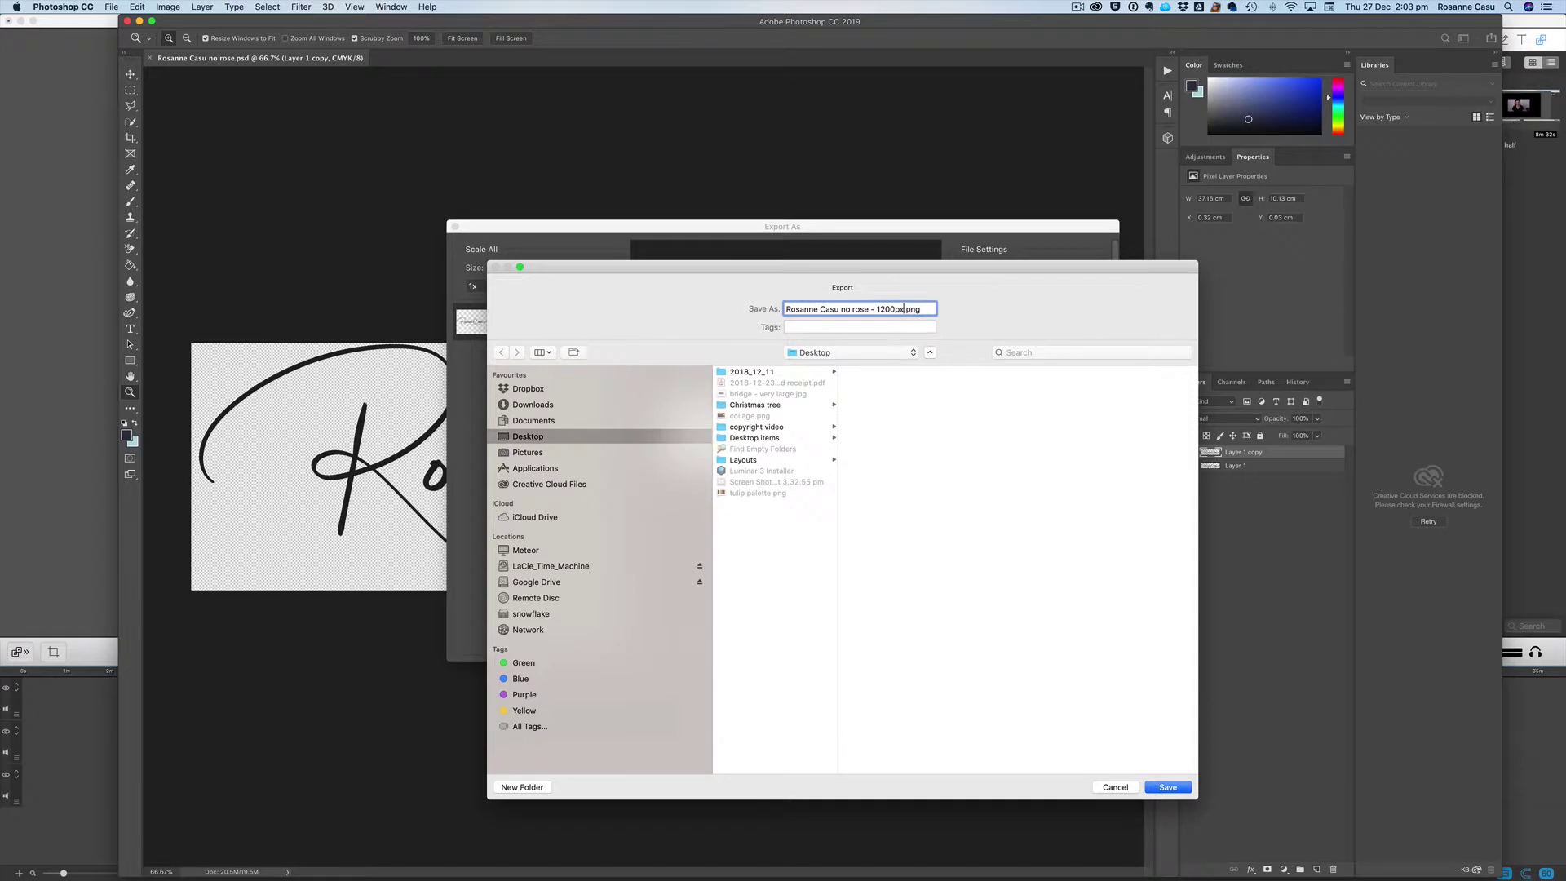
left_click(1168, 787)
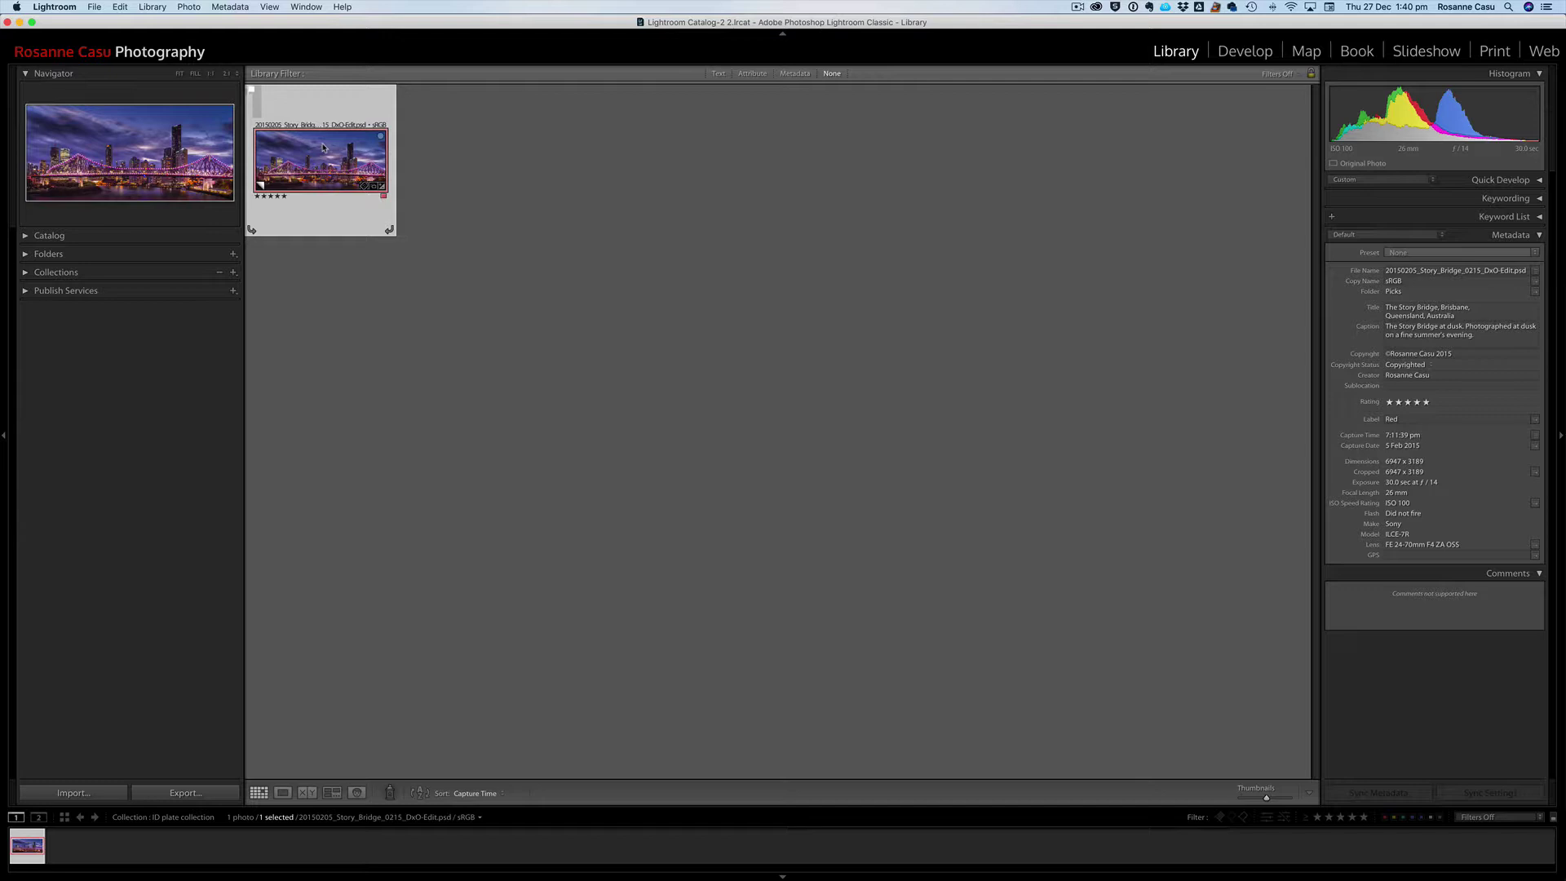
Step: Switch Lightroom to the Print module, showing the Story Bridge photo on an A4 page
mouse_move(323, 148)
left_click(1491, 55)
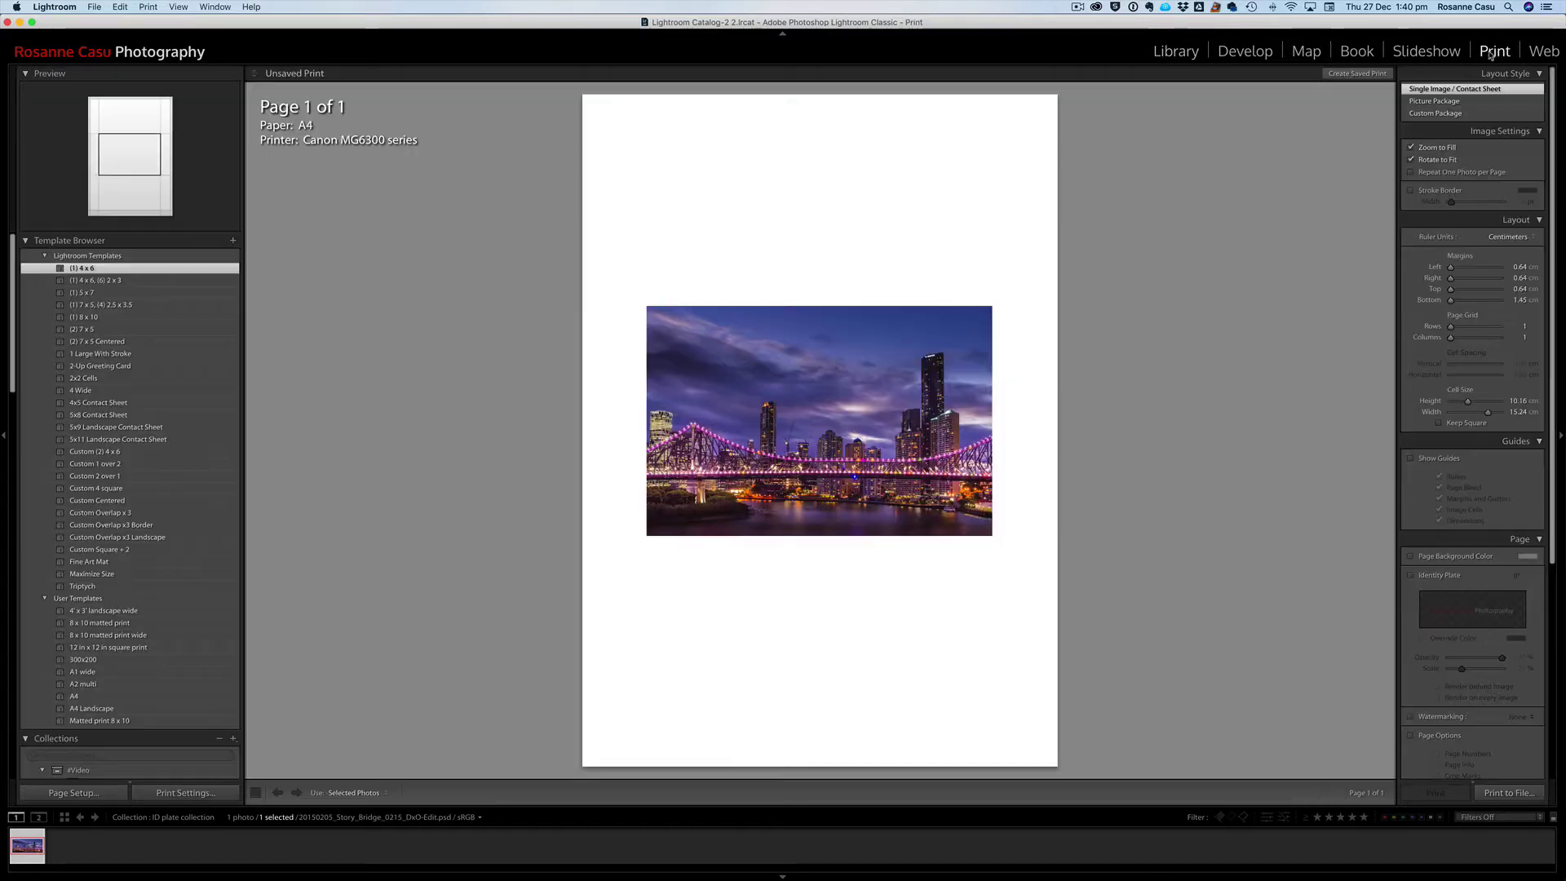
Step: Apply the 4' x 3' landscape wide user template and verify the paper size in Page Setup
left_click(168, 612)
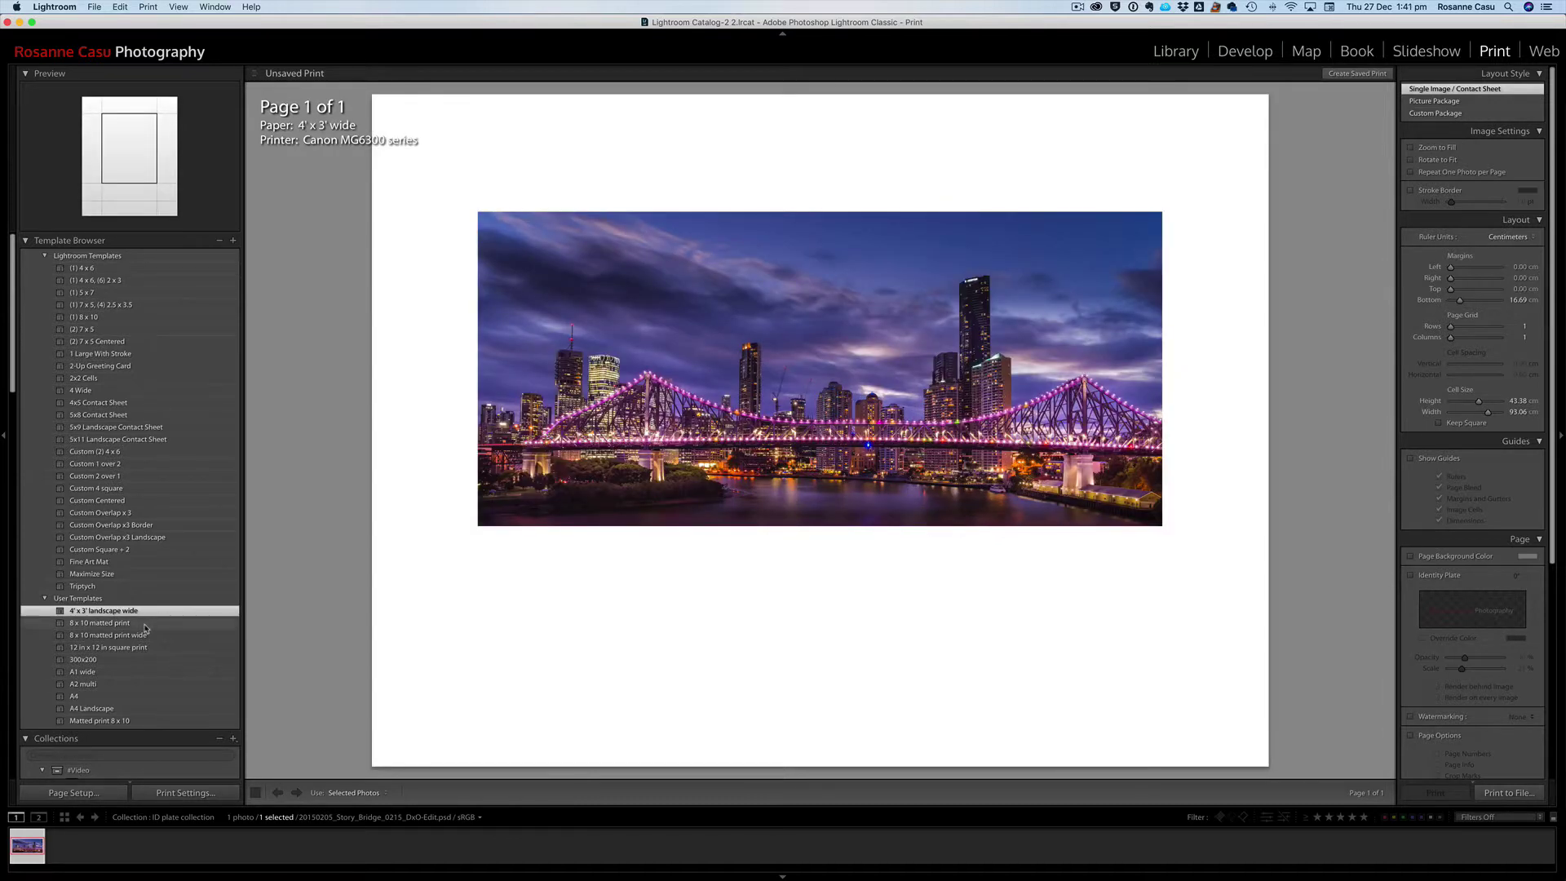
left_click(76, 793)
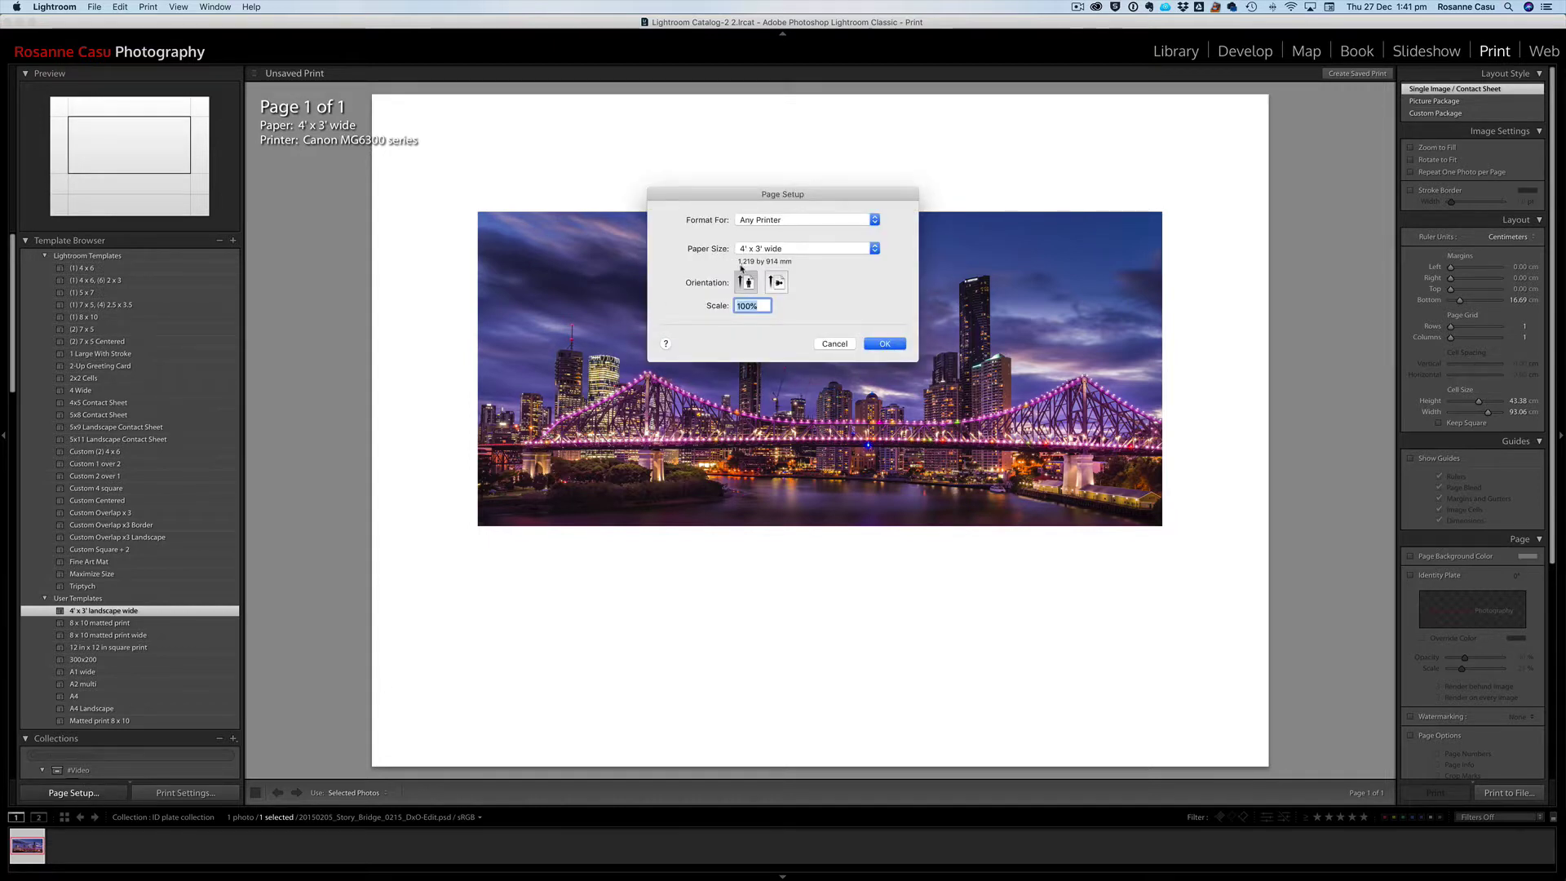
mouse_move(751, 268)
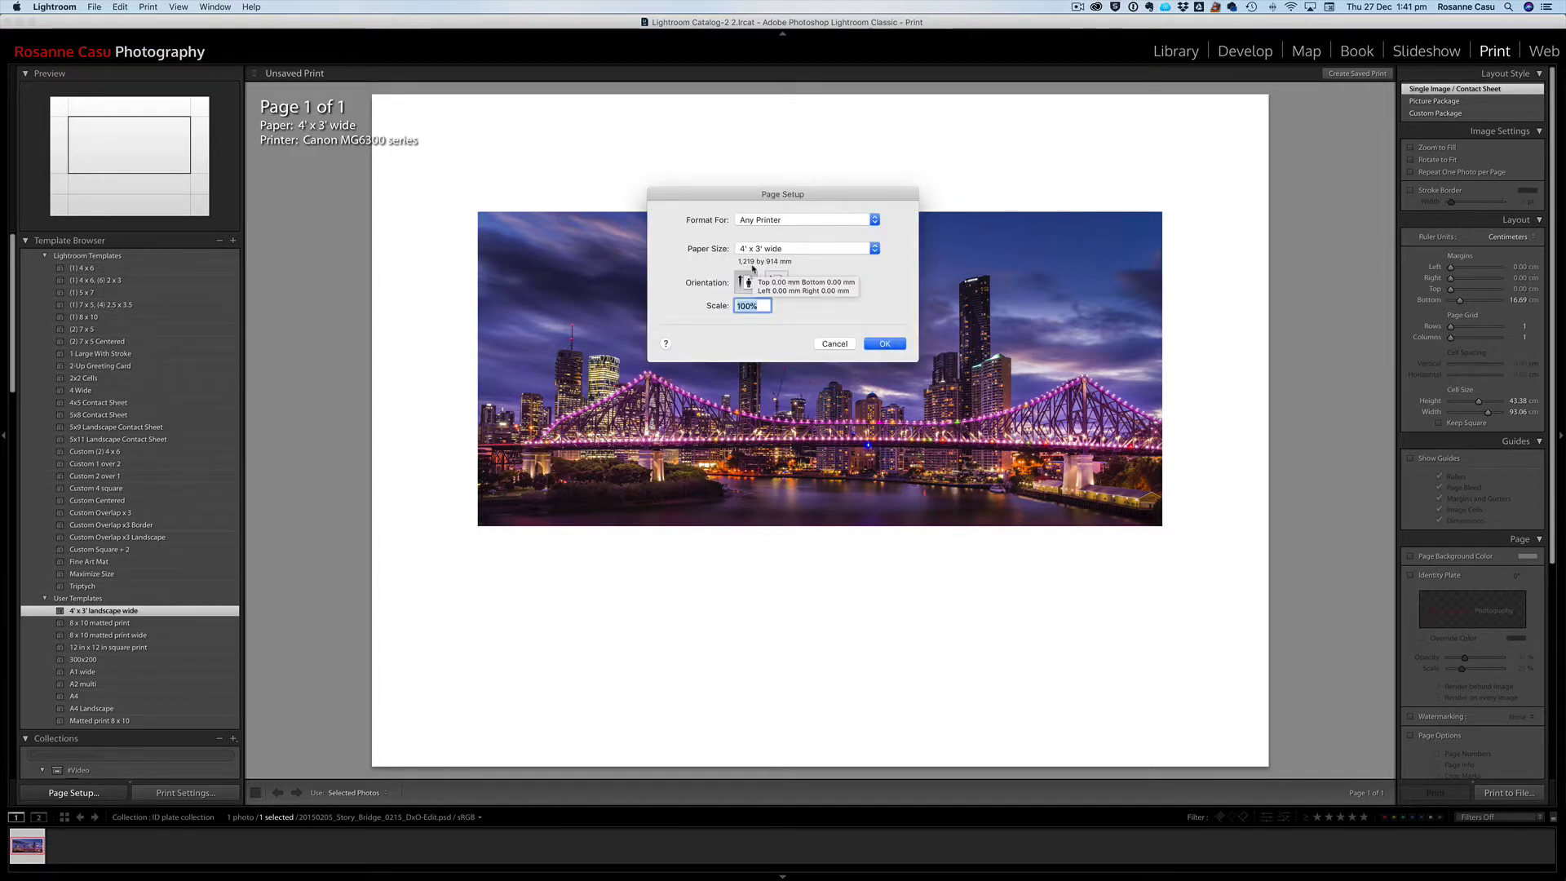
left_click(835, 343)
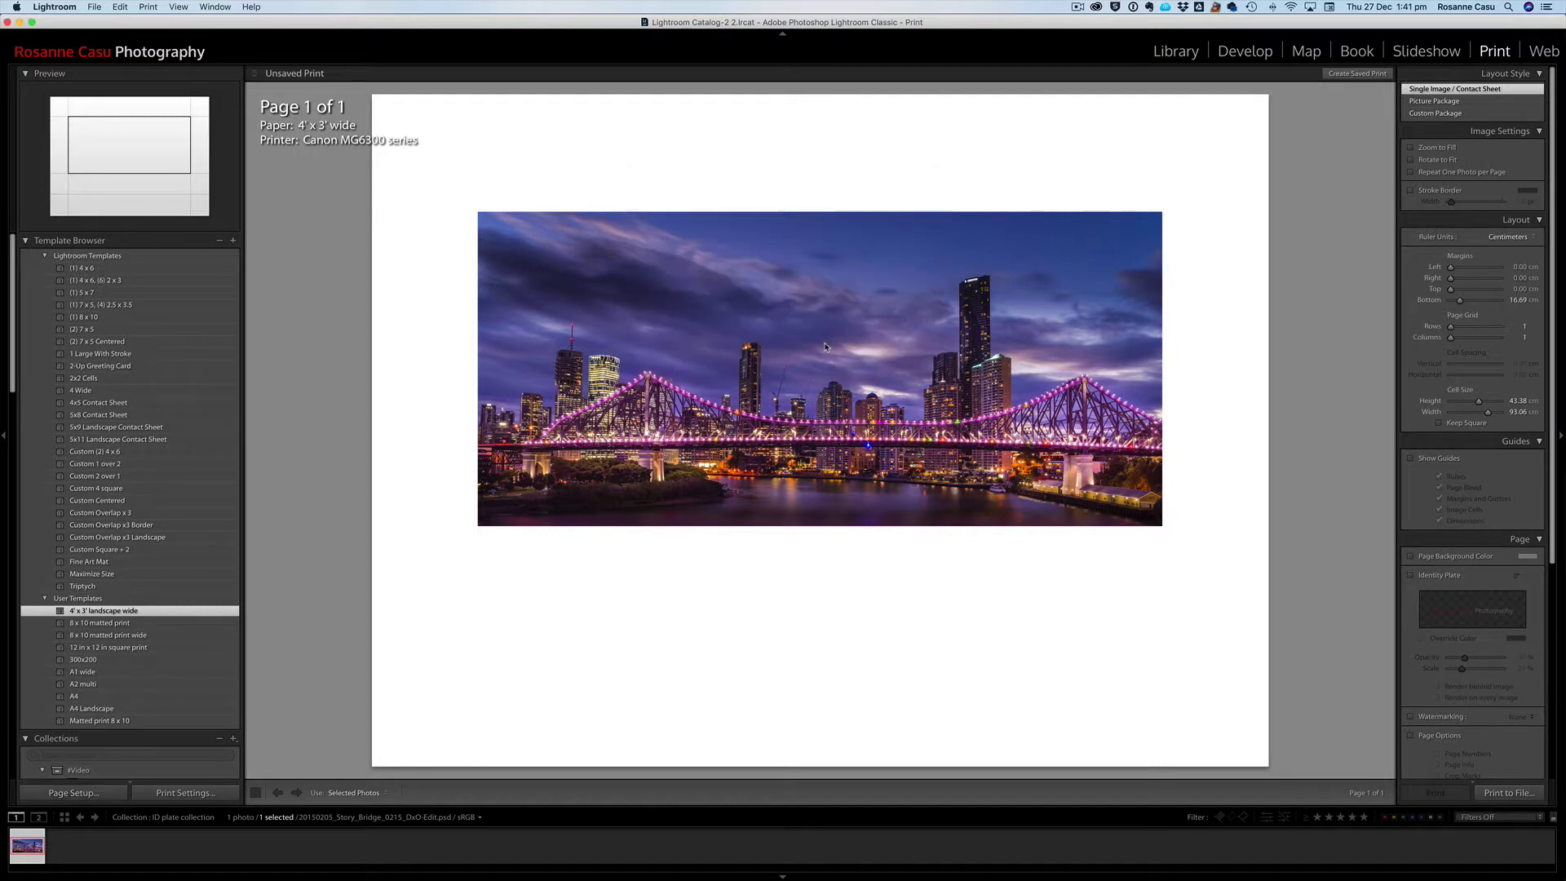
Step: Enable the identity plate and make it a graphical plate using the 1200px signature logo PNG
left_click(1445, 577)
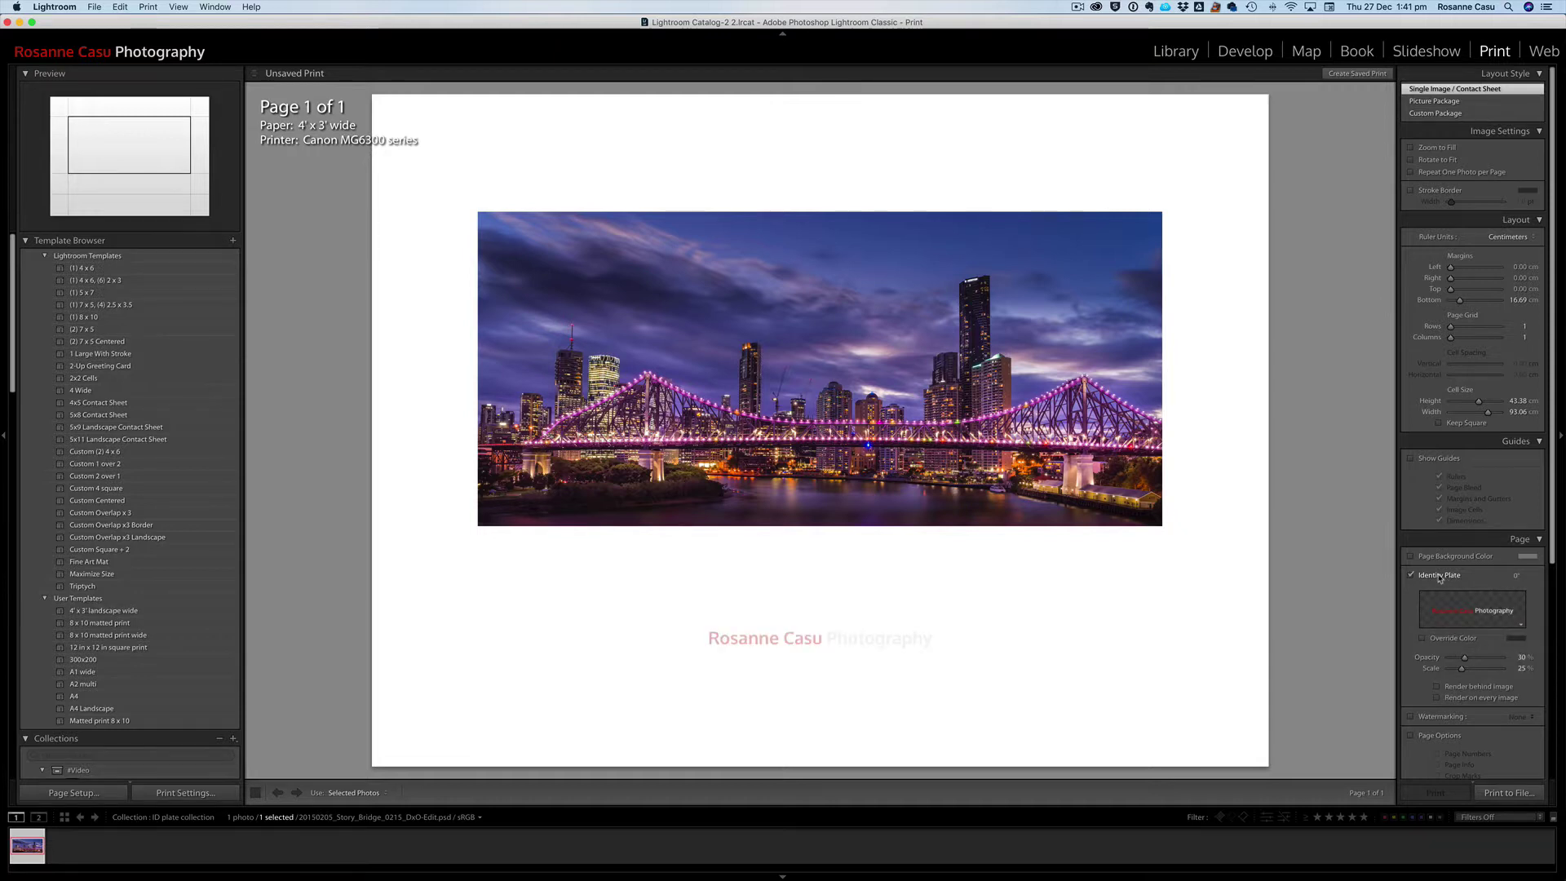
left_click(1522, 628)
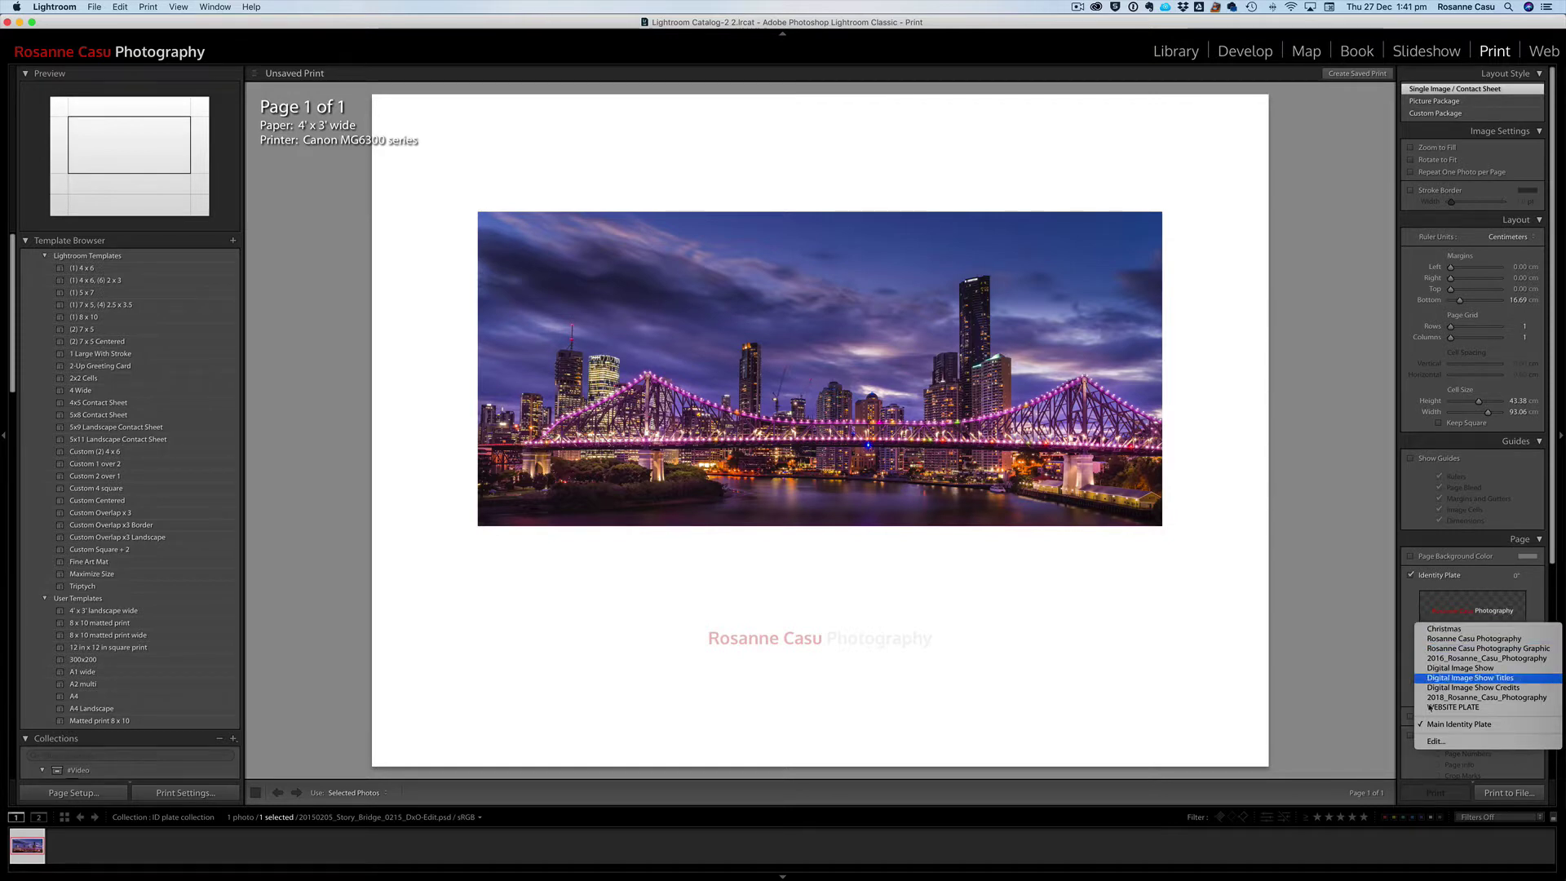
left_click(1439, 742)
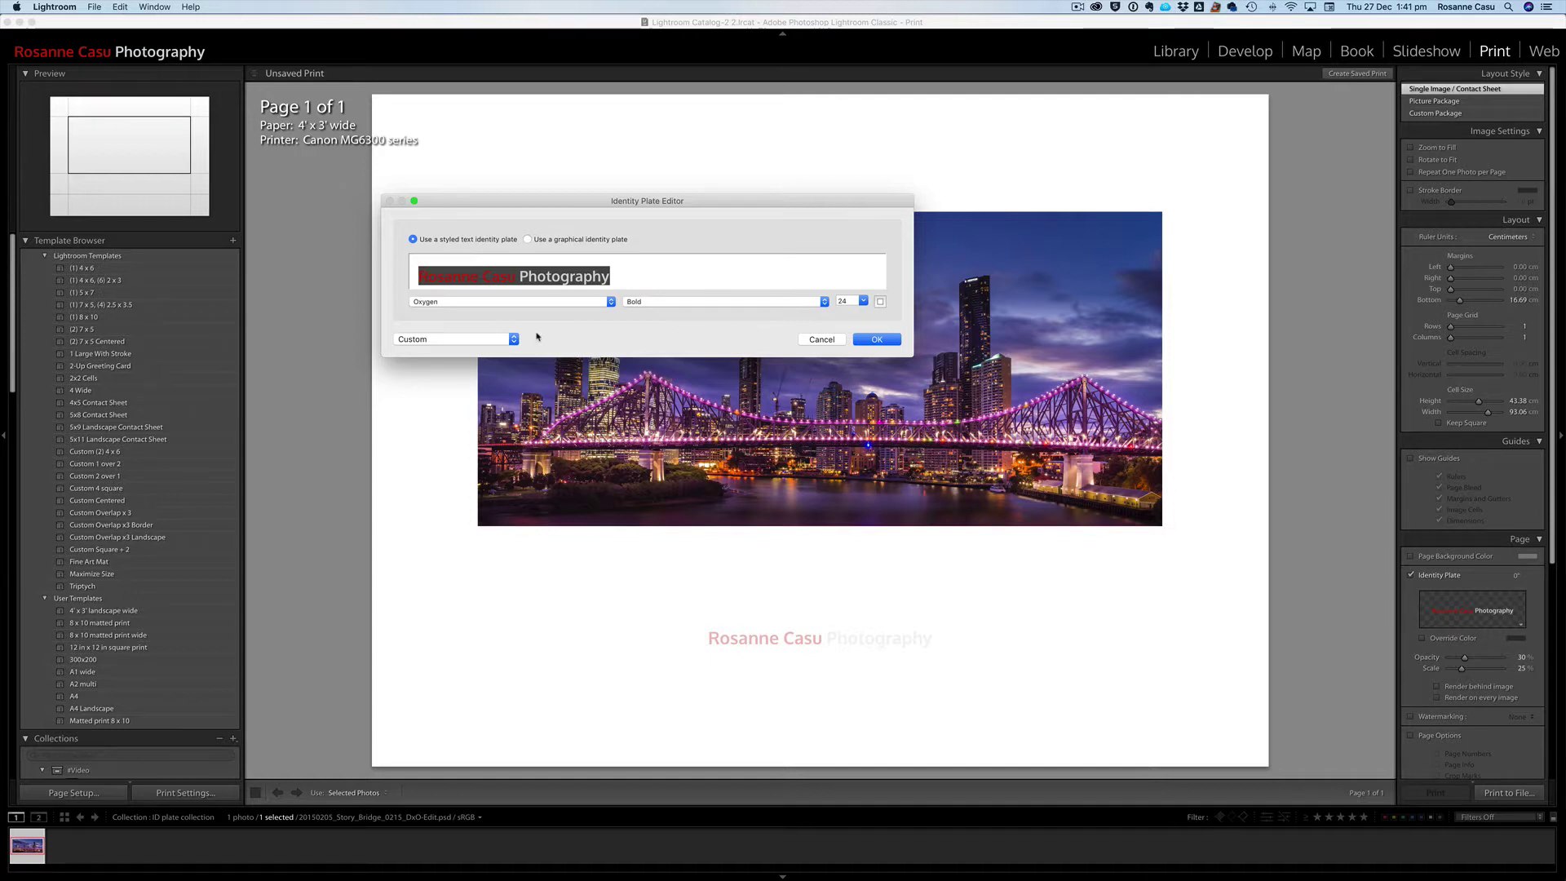
left_click(573, 241)
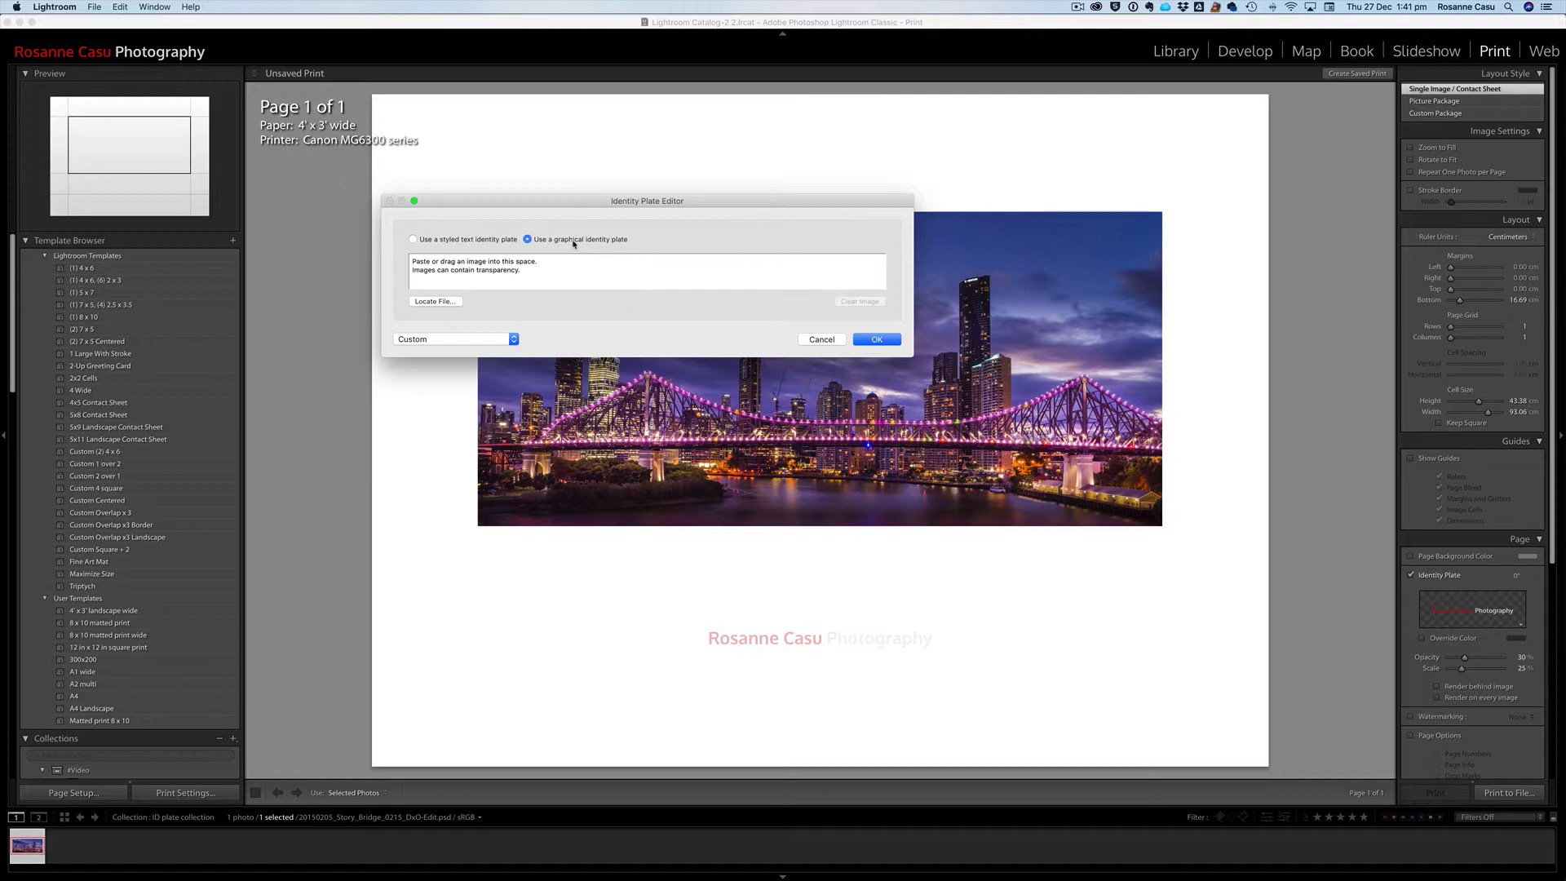
left_click(430, 301)
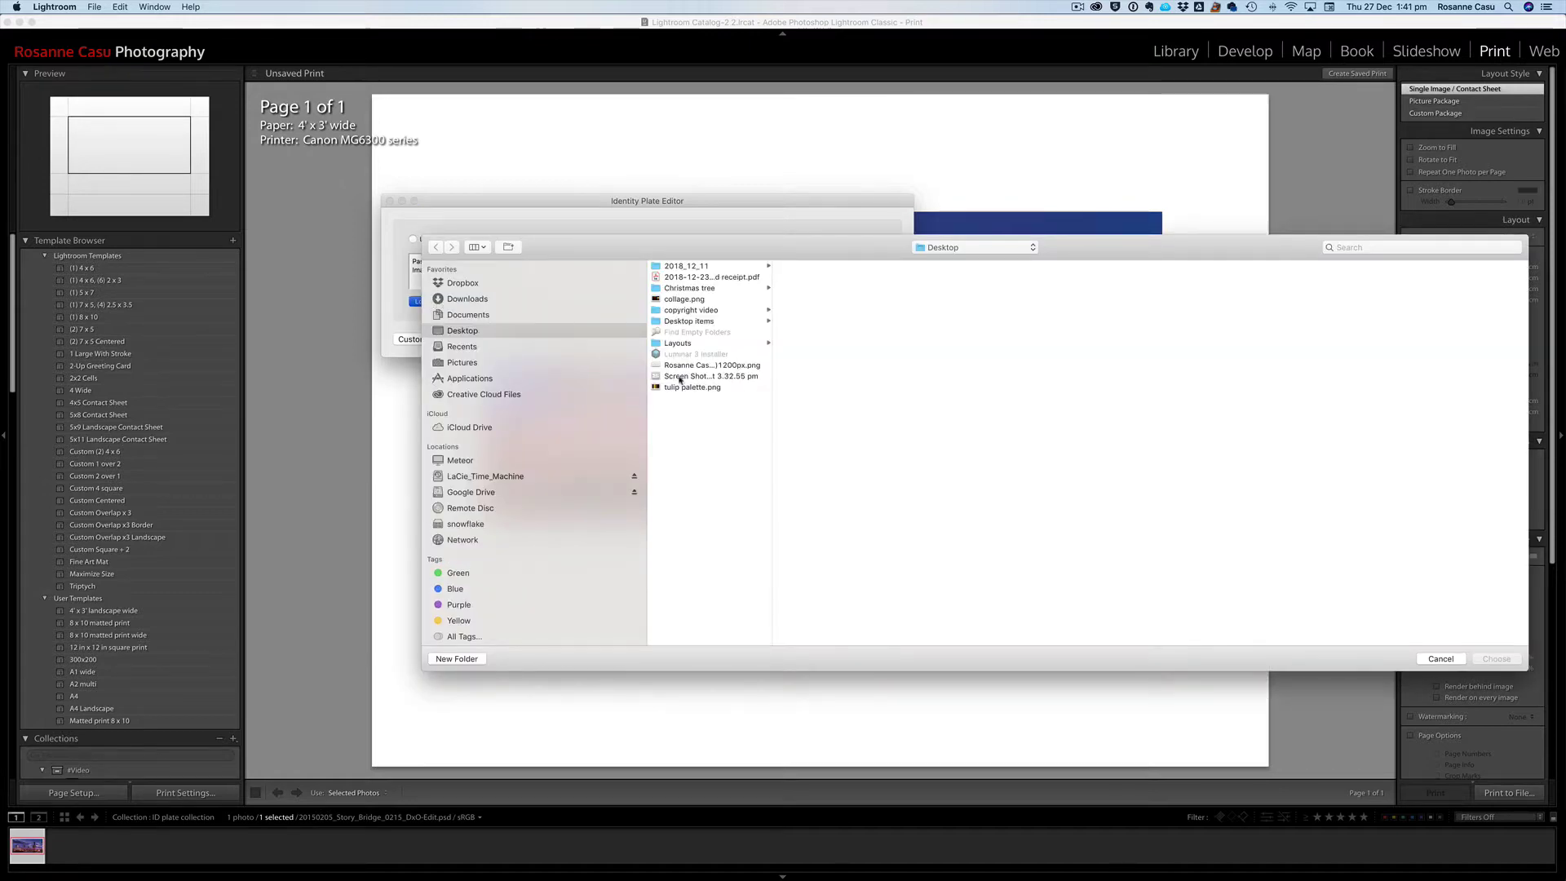
left_click(721, 367)
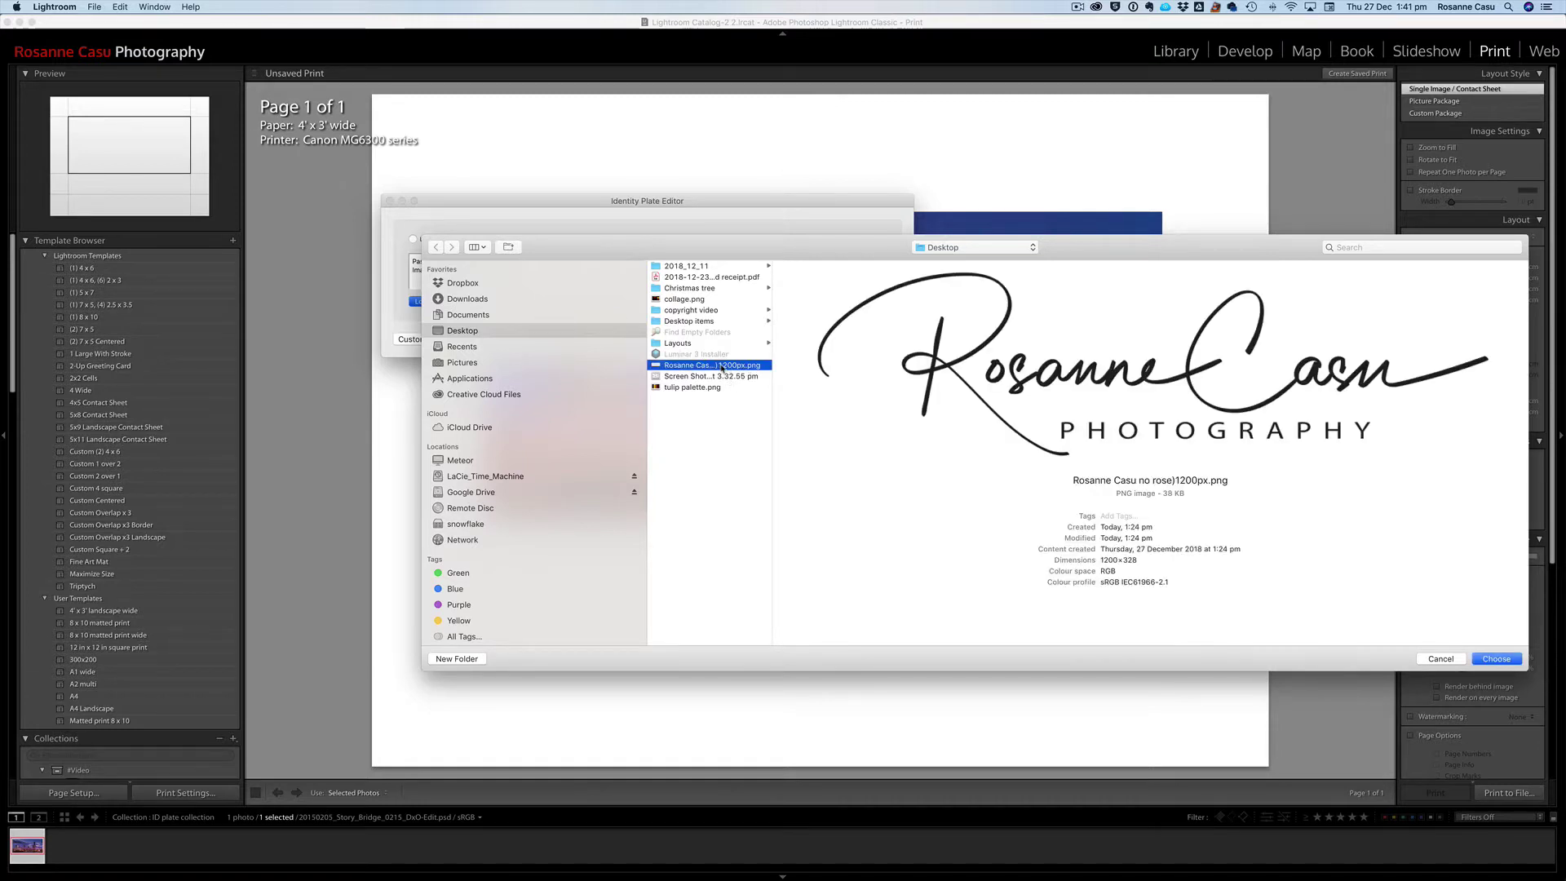
left_click(1497, 659)
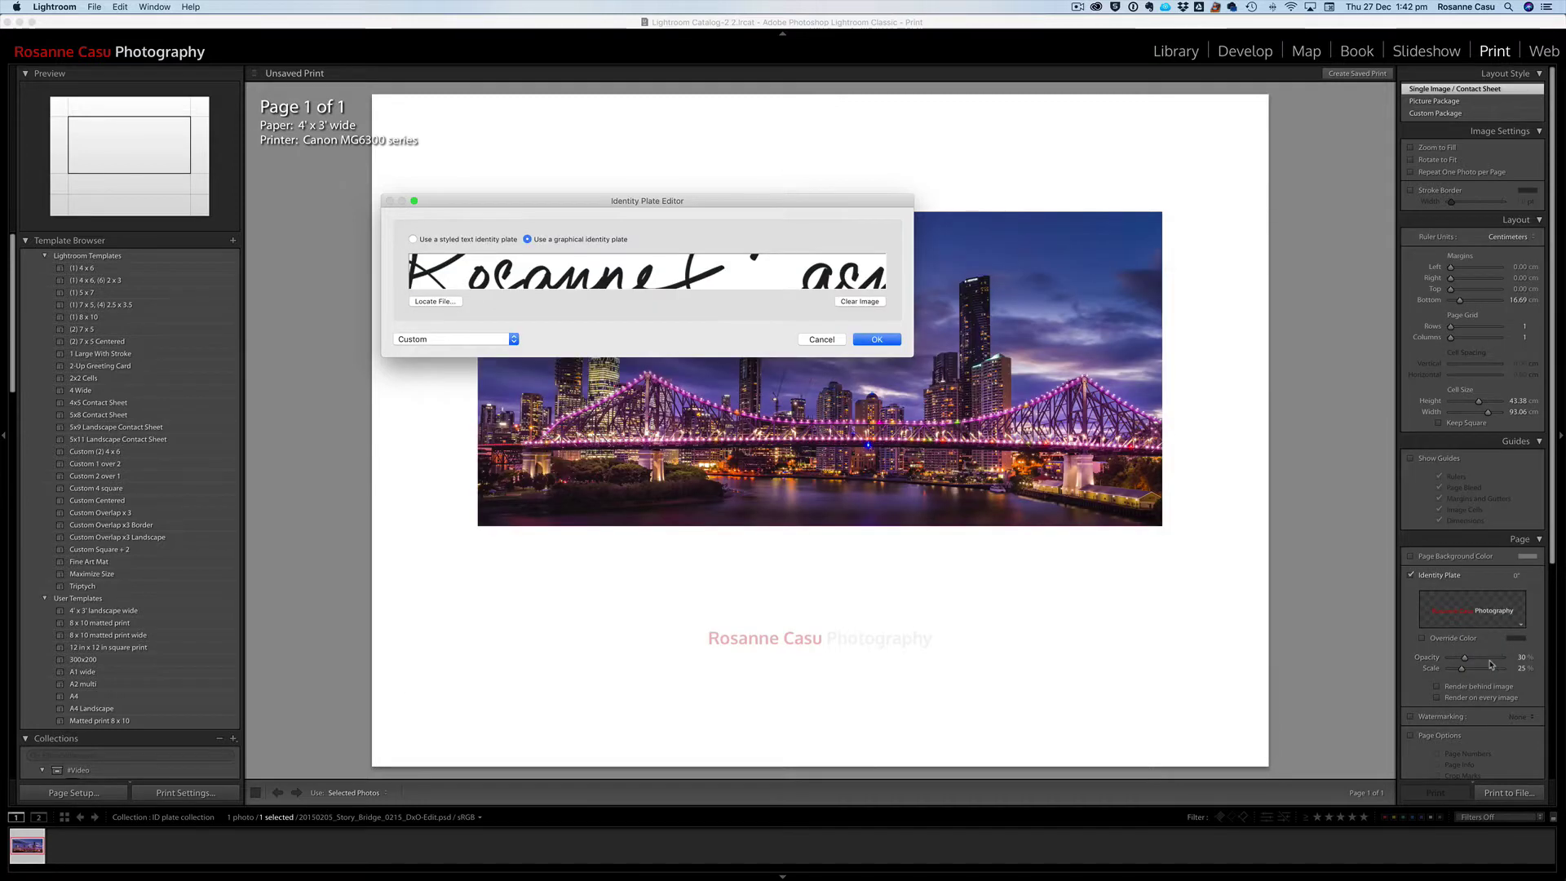
left_click(874, 340)
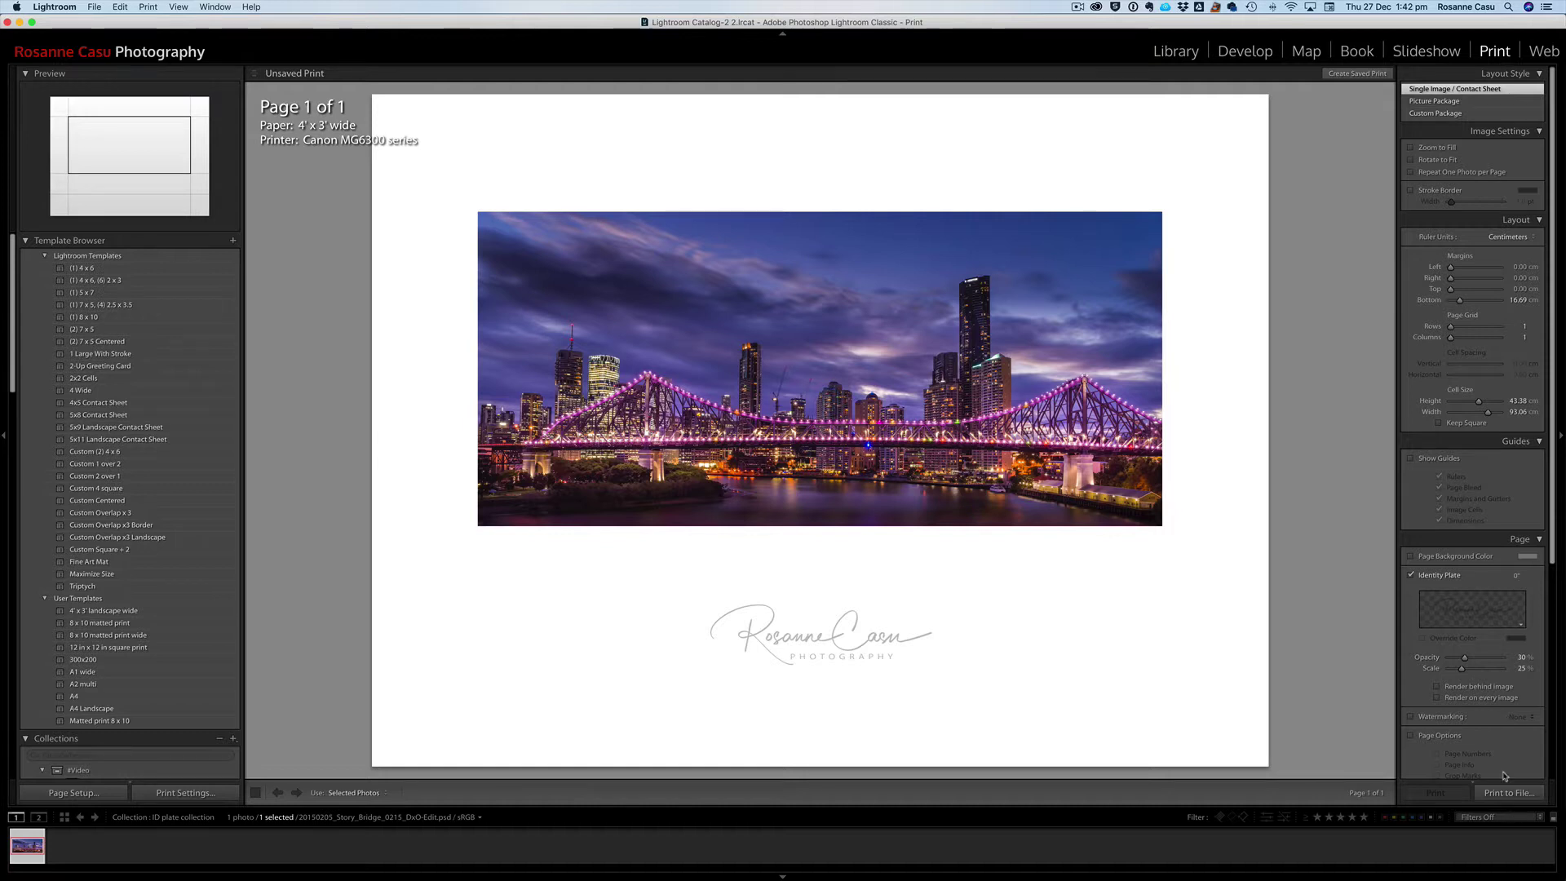
scroll(1495, 755, "down", 10)
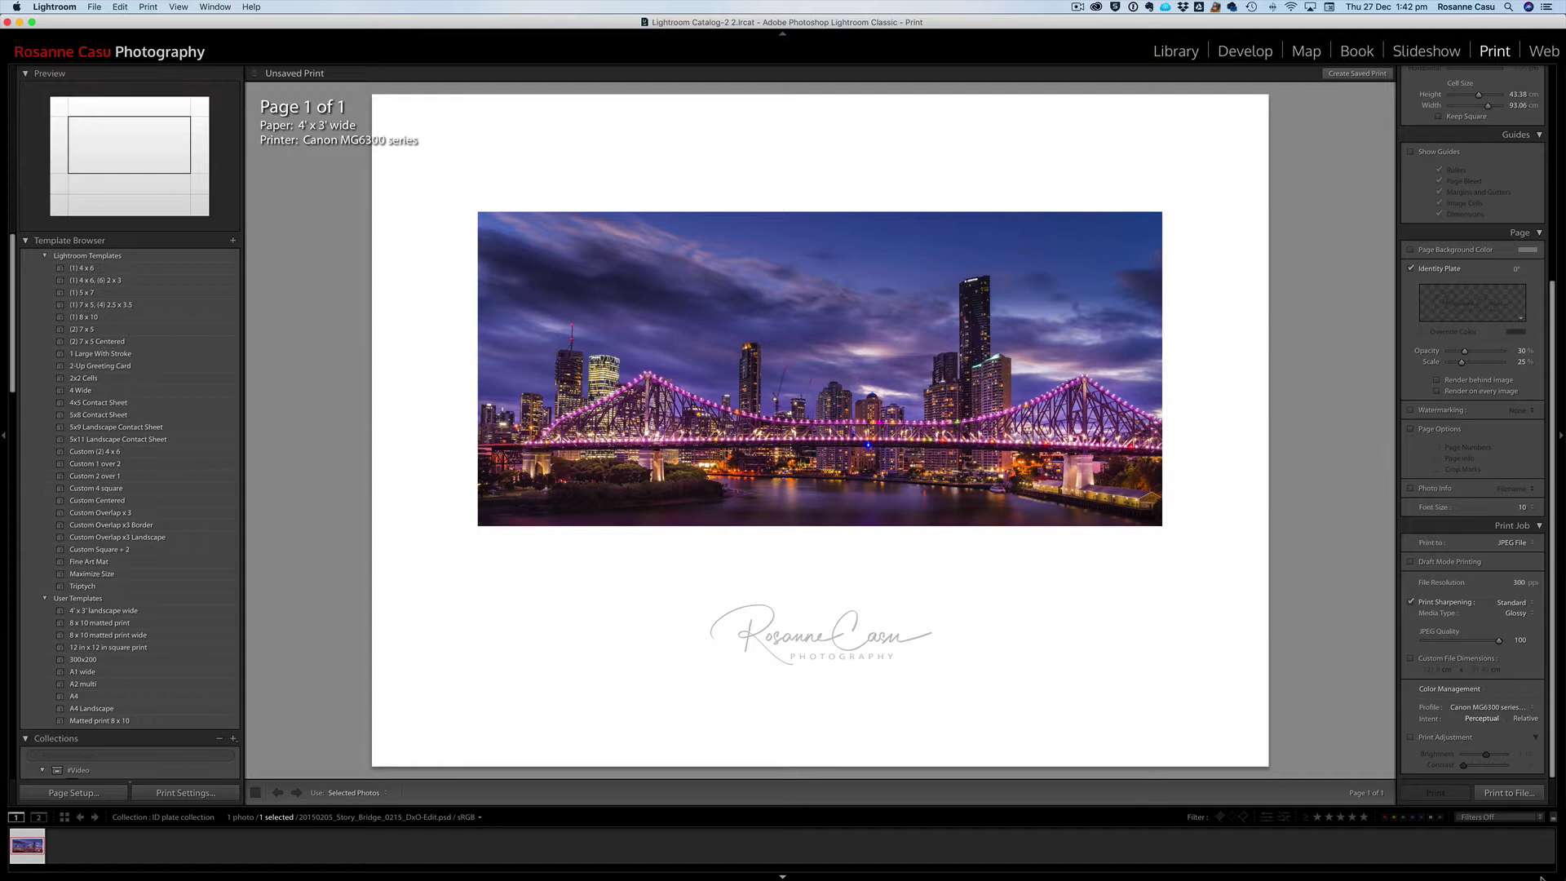
Step: Print to File as JPEG 'bridge - very large' on the Desktop, proceeding past the memory warning
left_click(1507, 795)
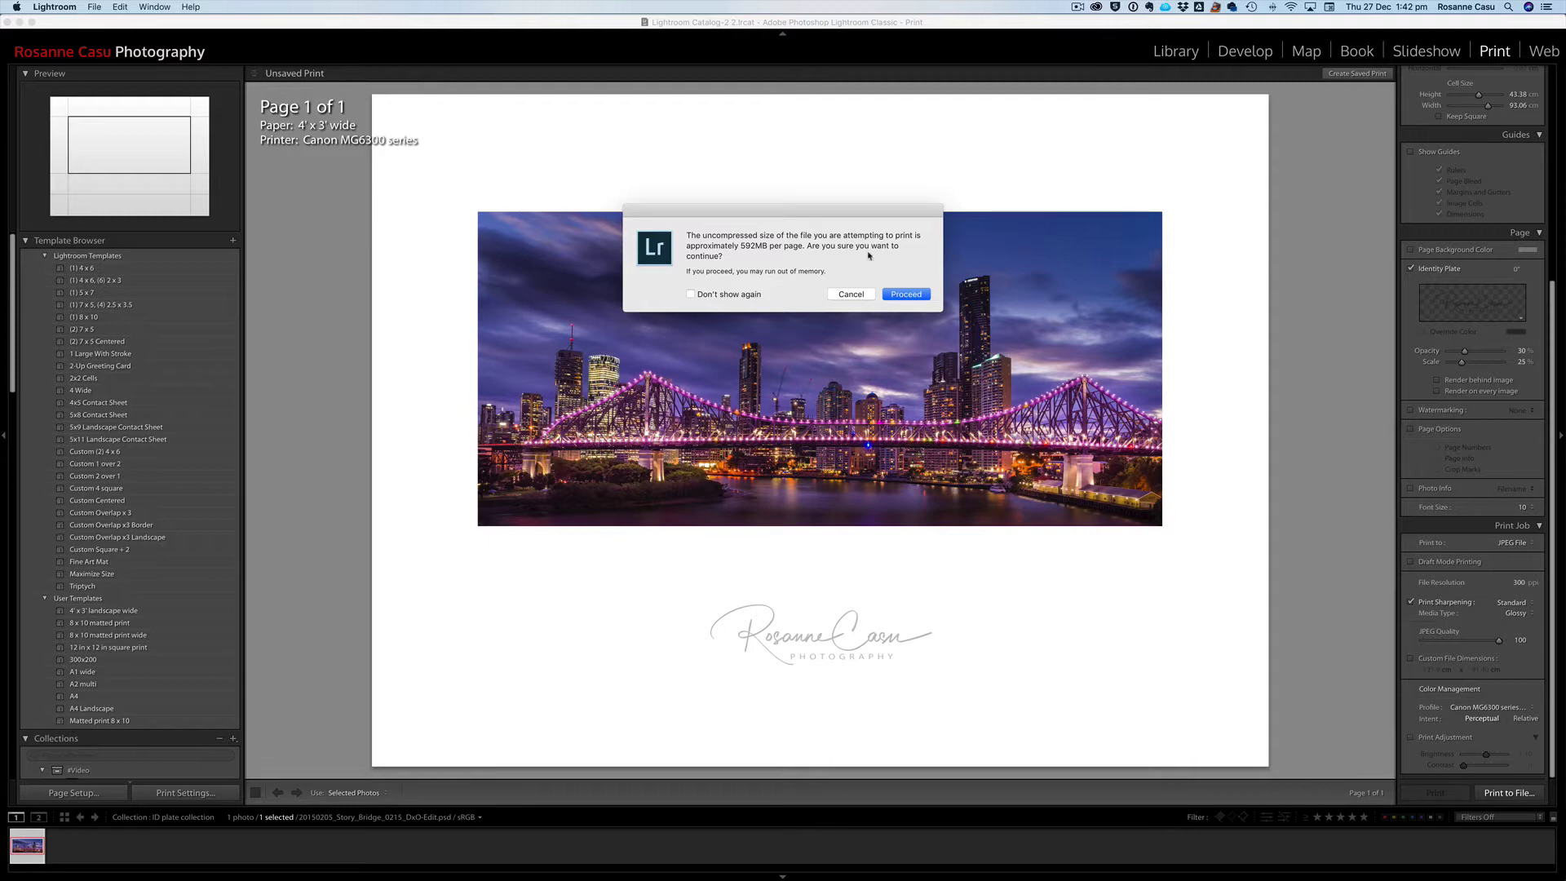
left_click(905, 295)
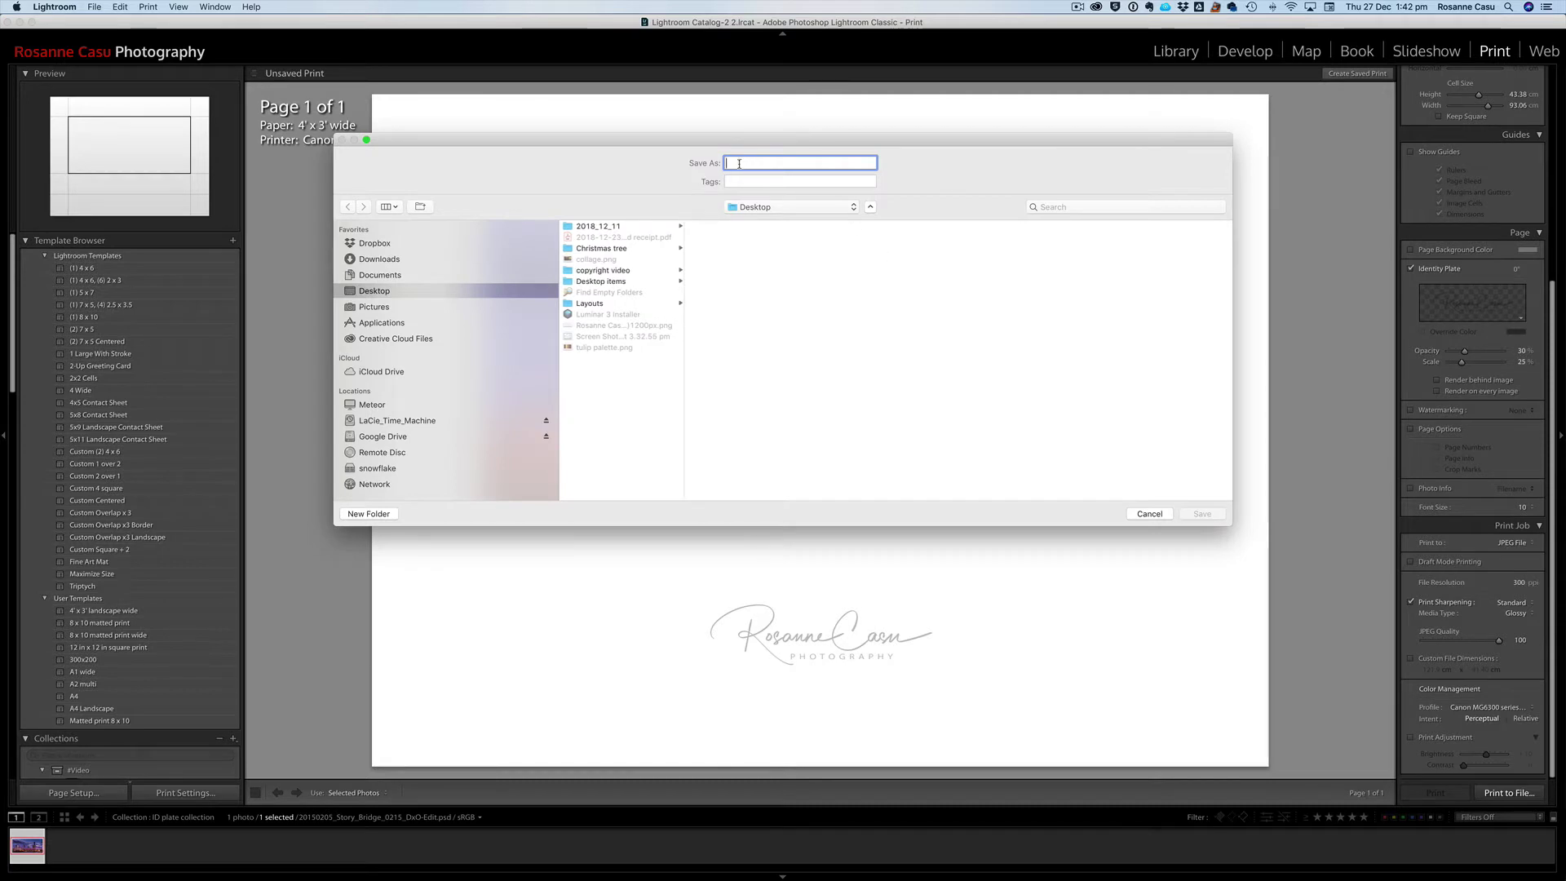
type("bridge")
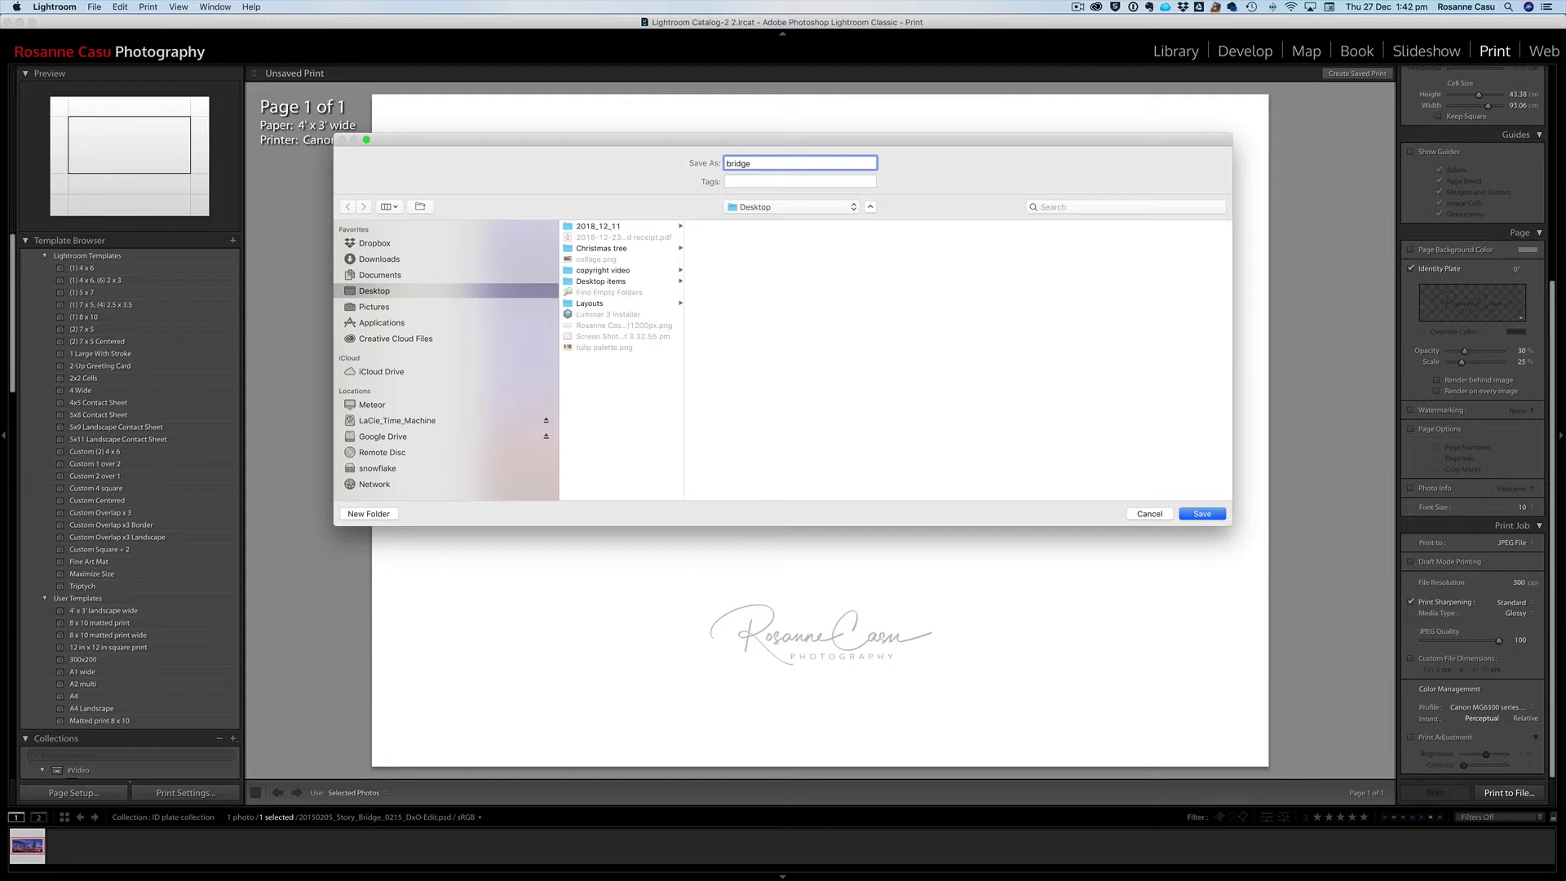
type(" - very large")
left_click(1205, 514)
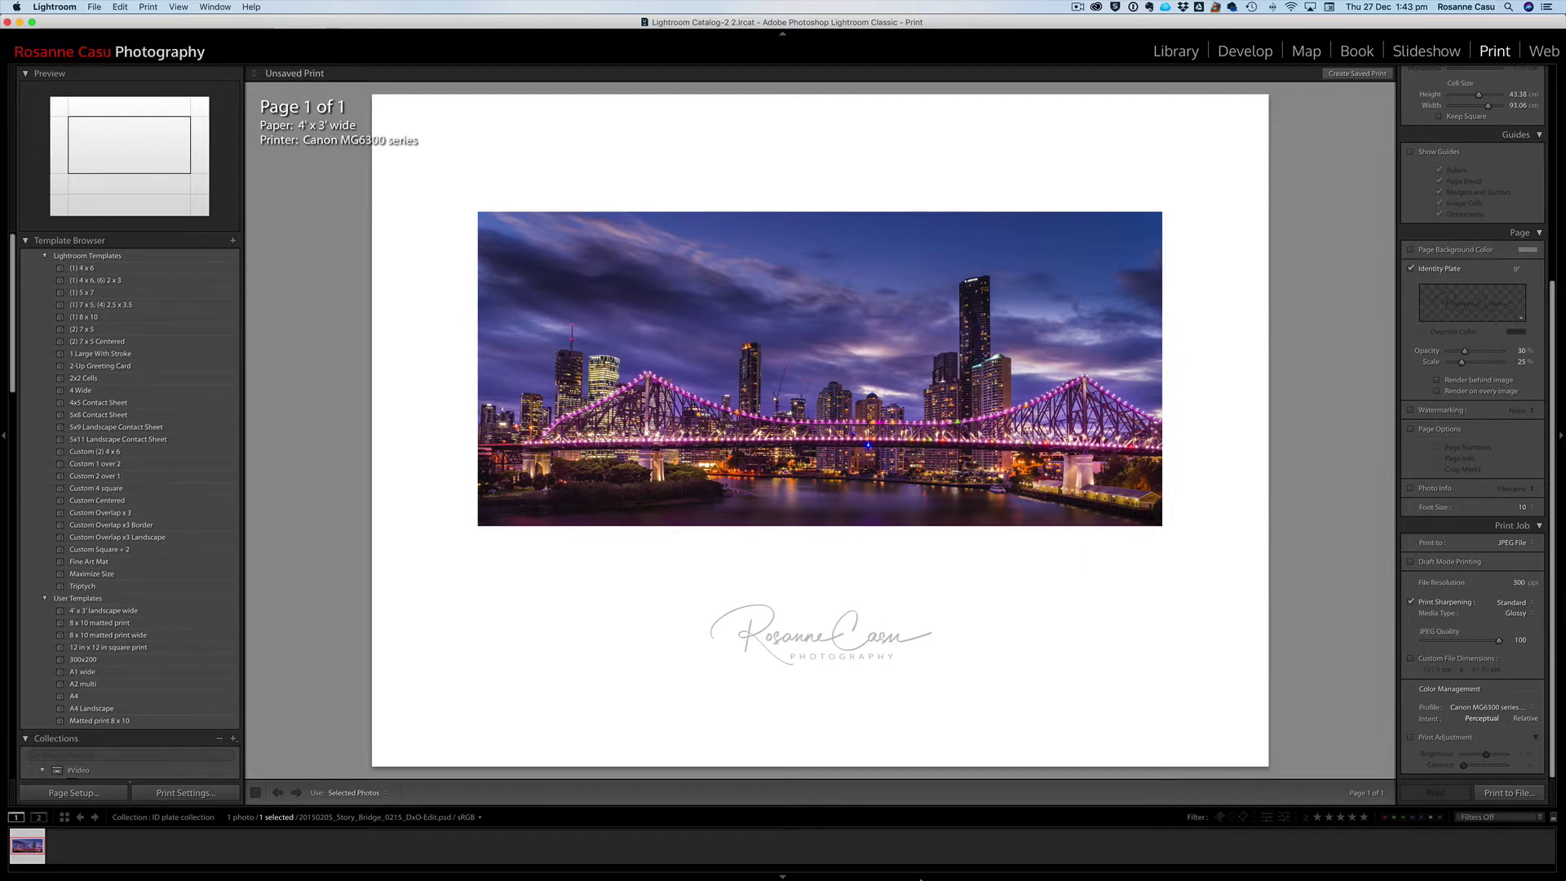
Step: Switch to Photoshop and open 'bridge - very large.jpg' from the Desktop
left_click(976, 860)
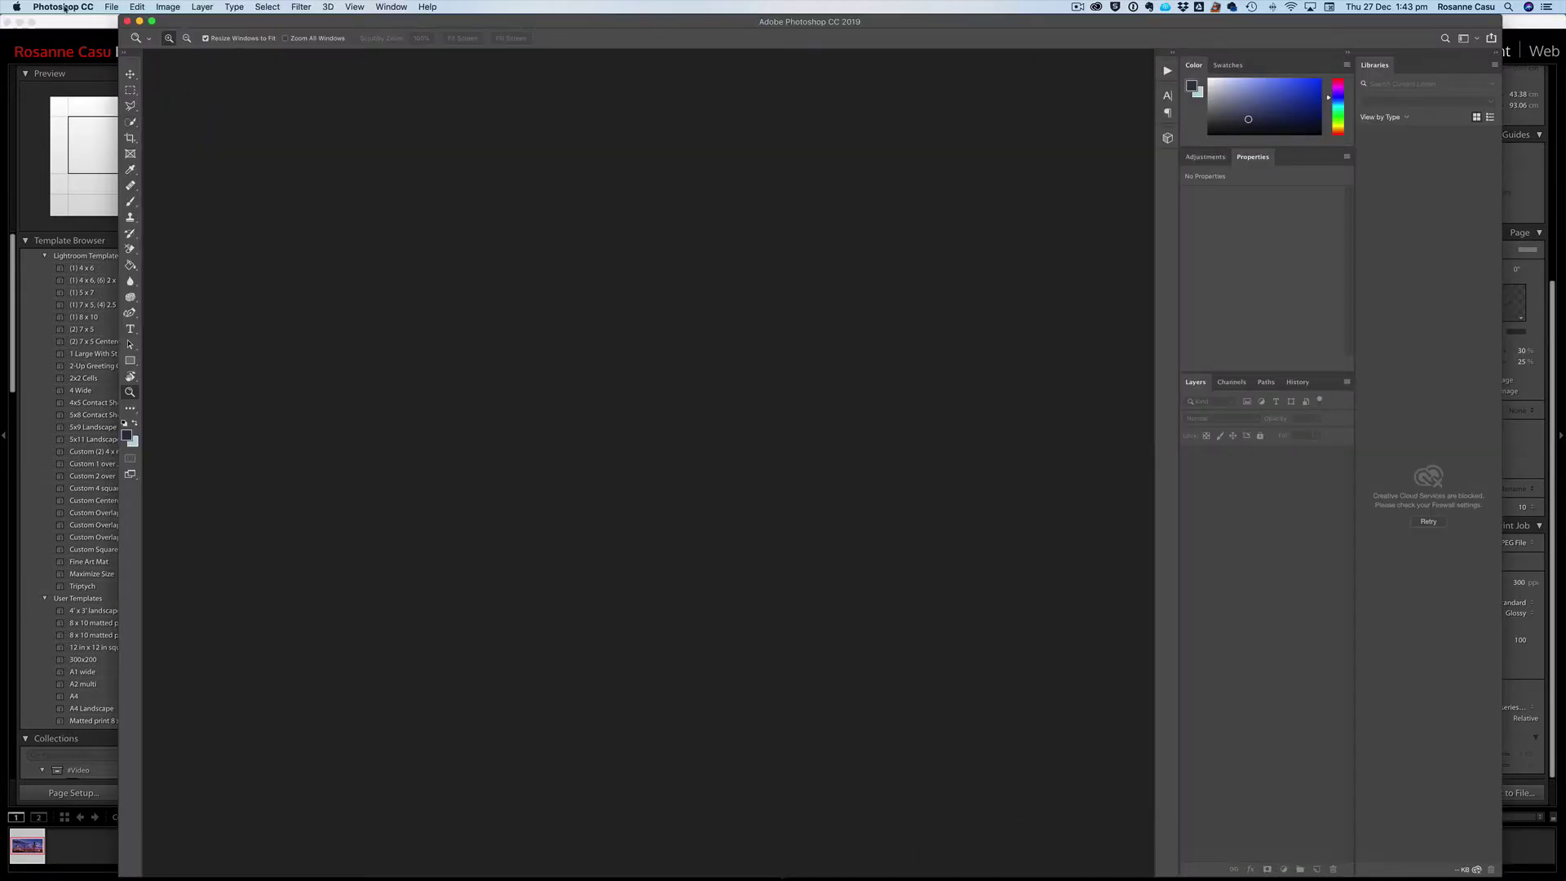
left_click(108, 7)
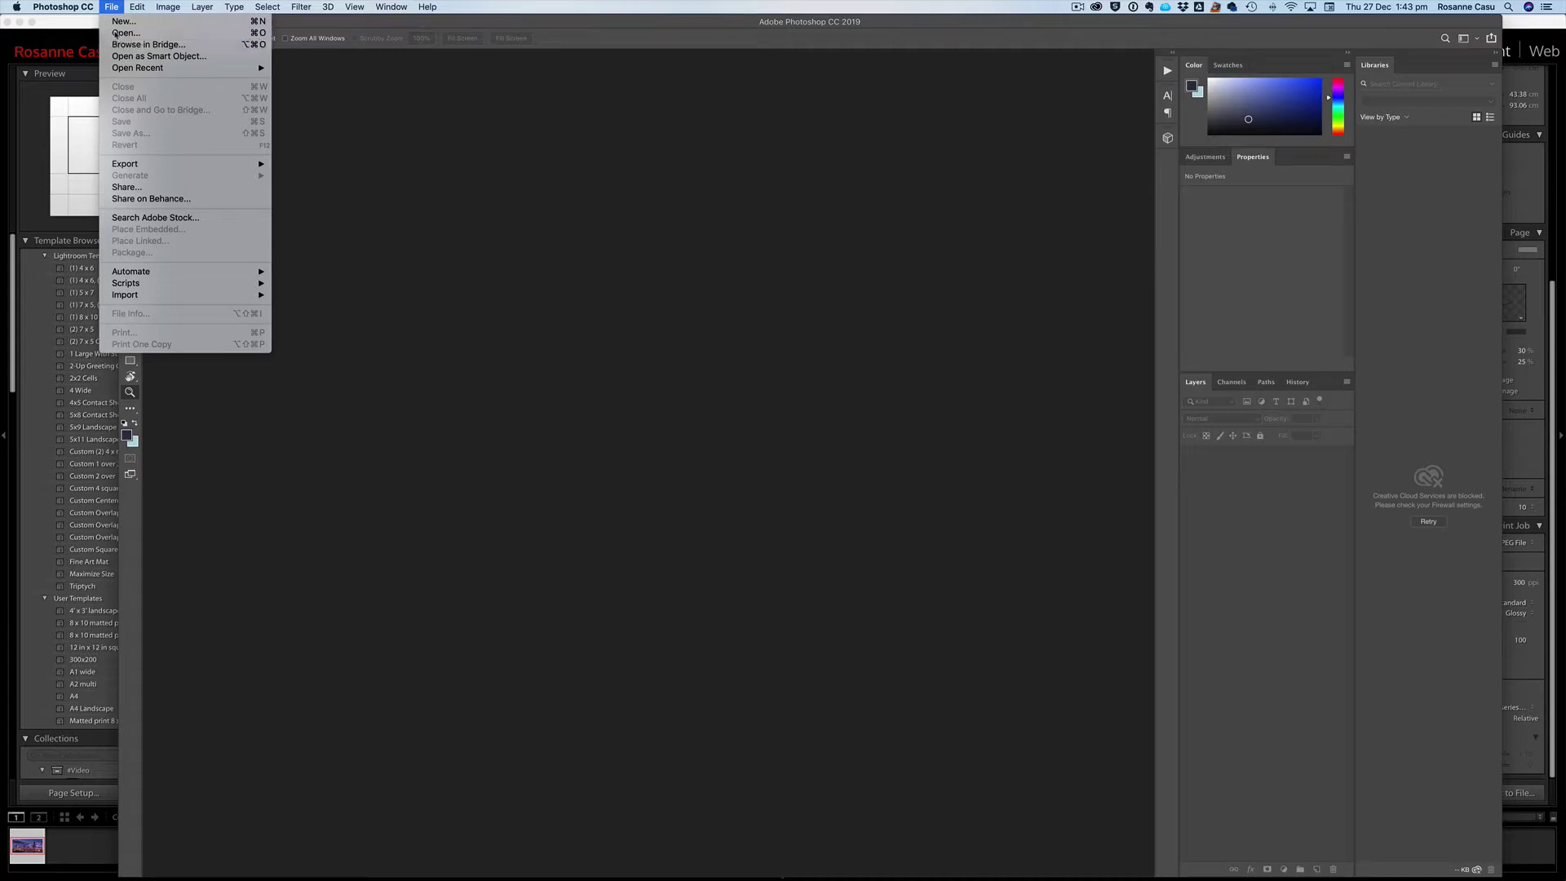
left_click(119, 33)
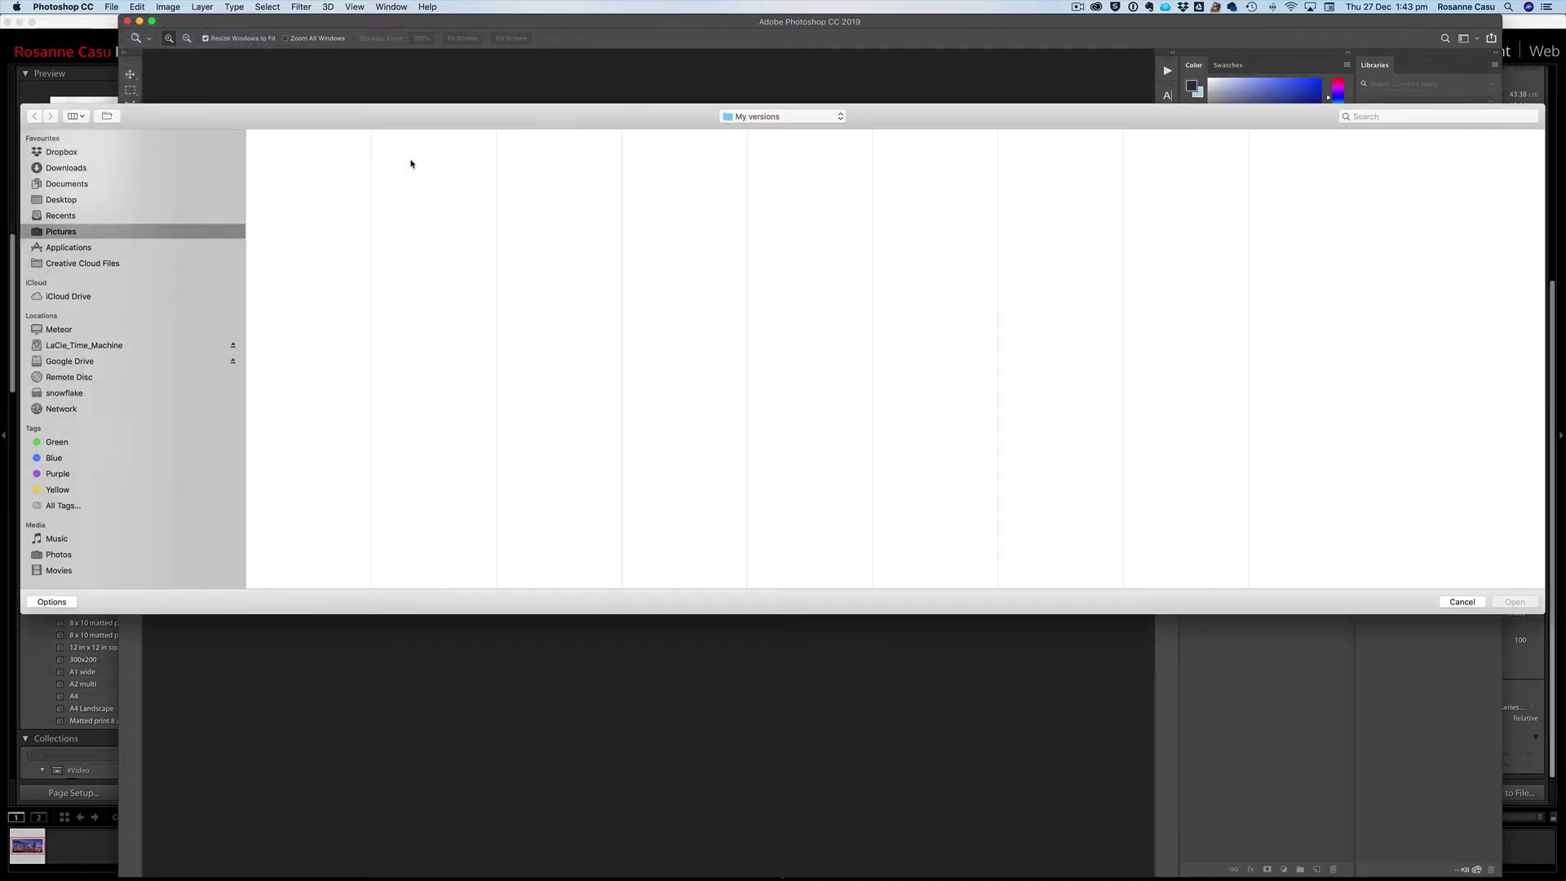
left_click(50, 200)
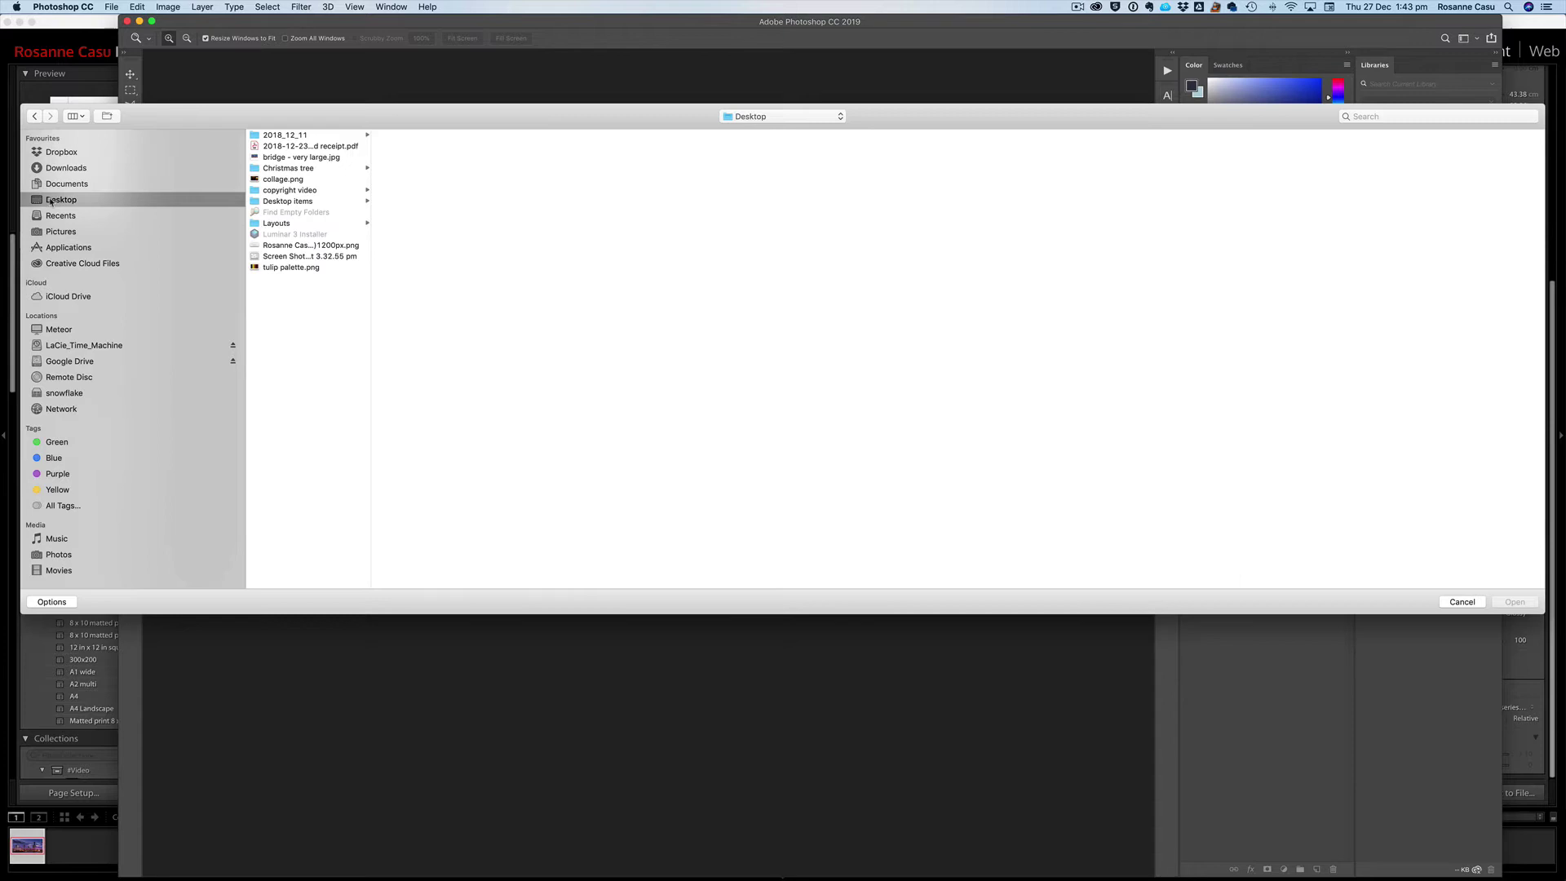
left_click(315, 158)
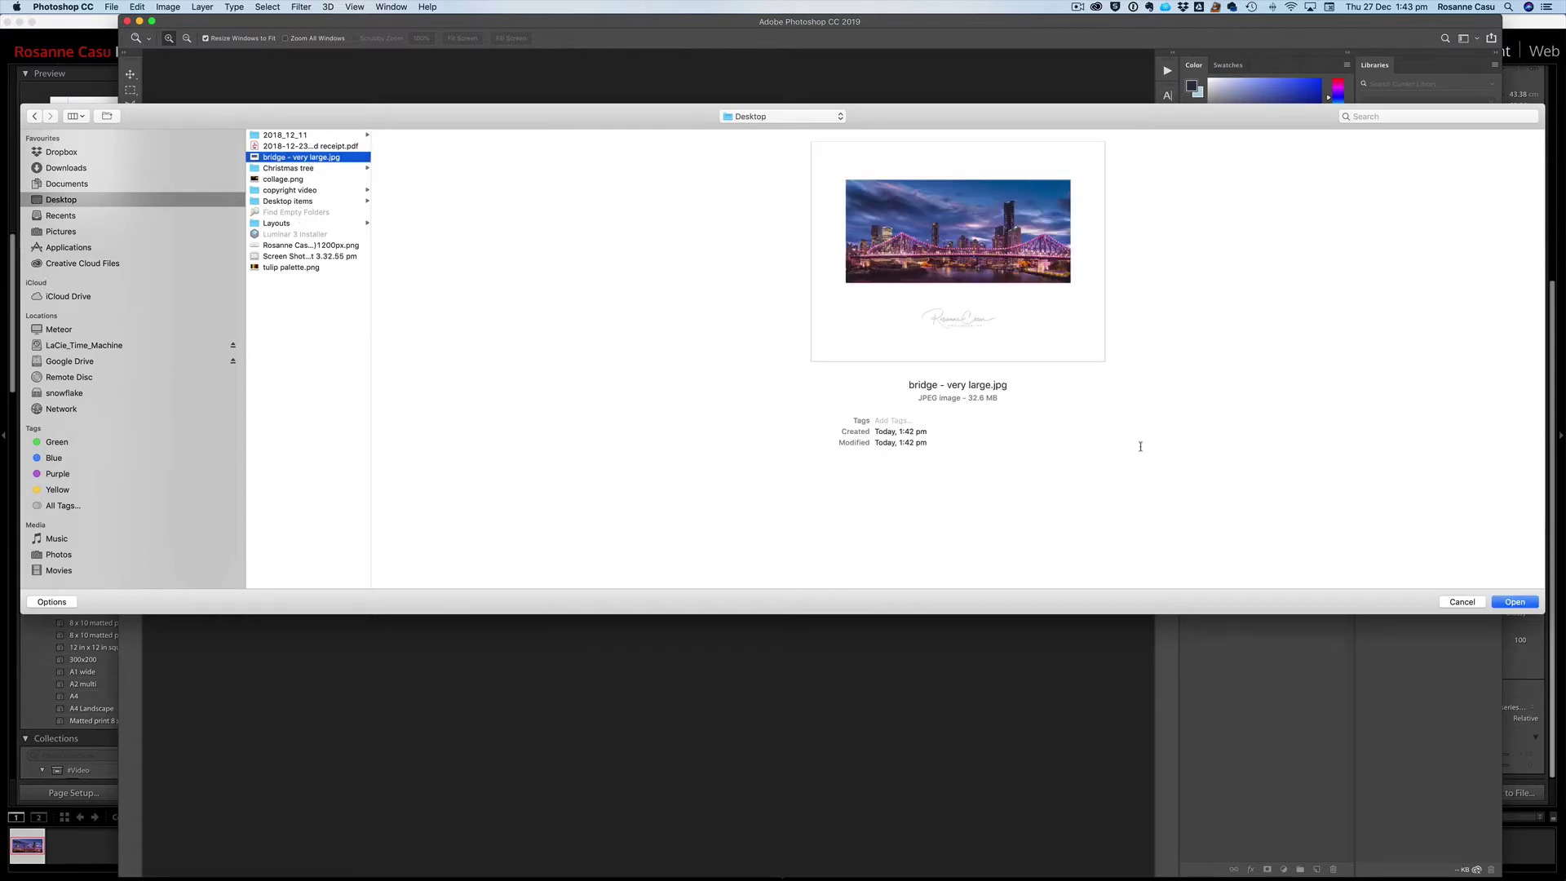
left_click(1521, 604)
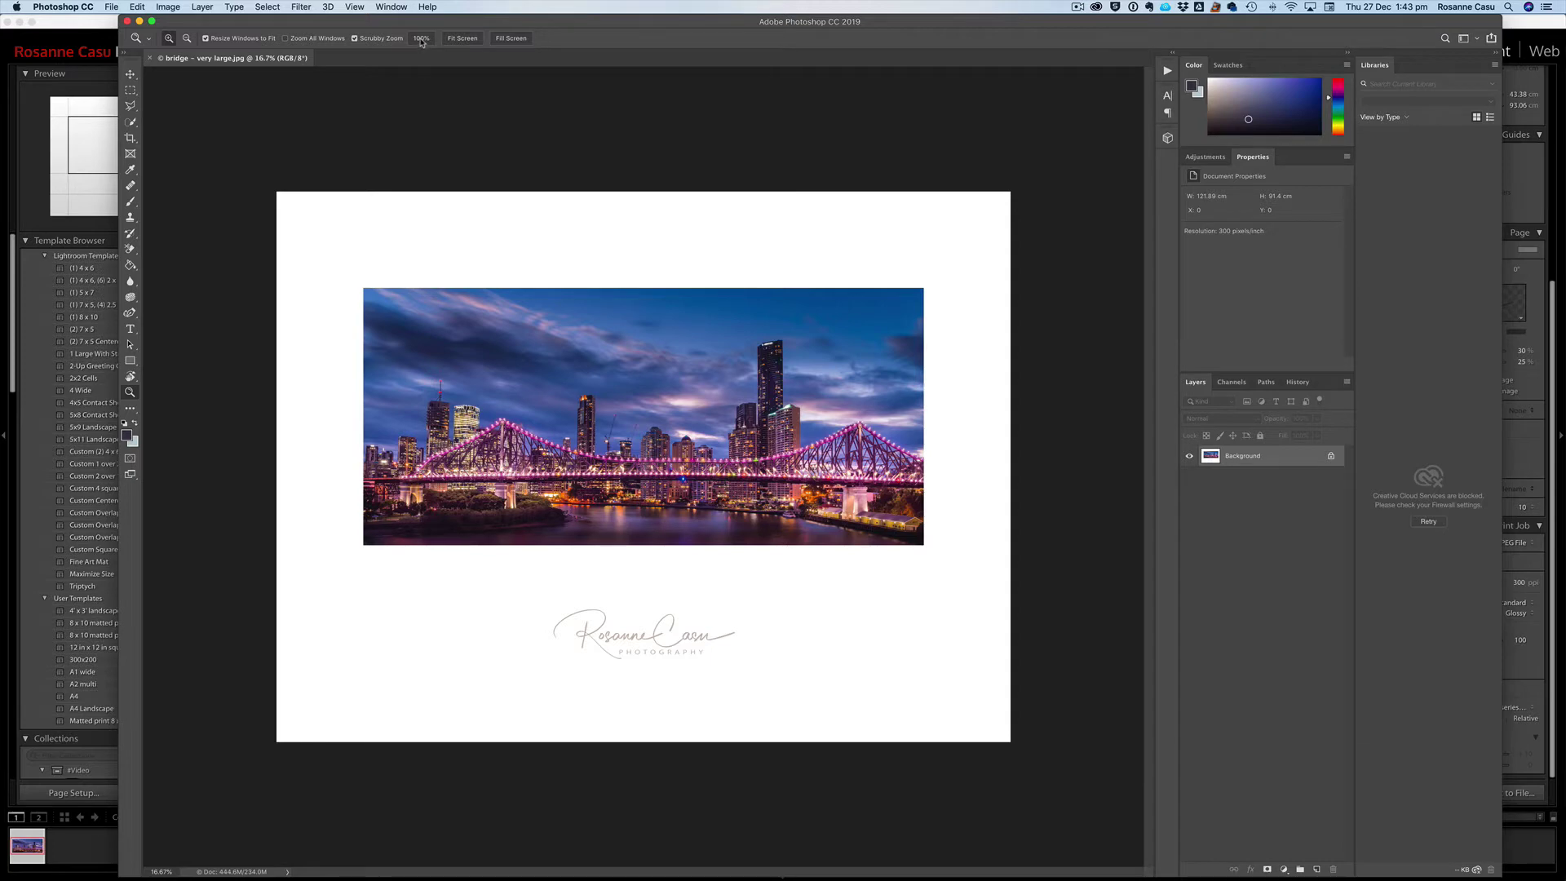
left_click(421, 38)
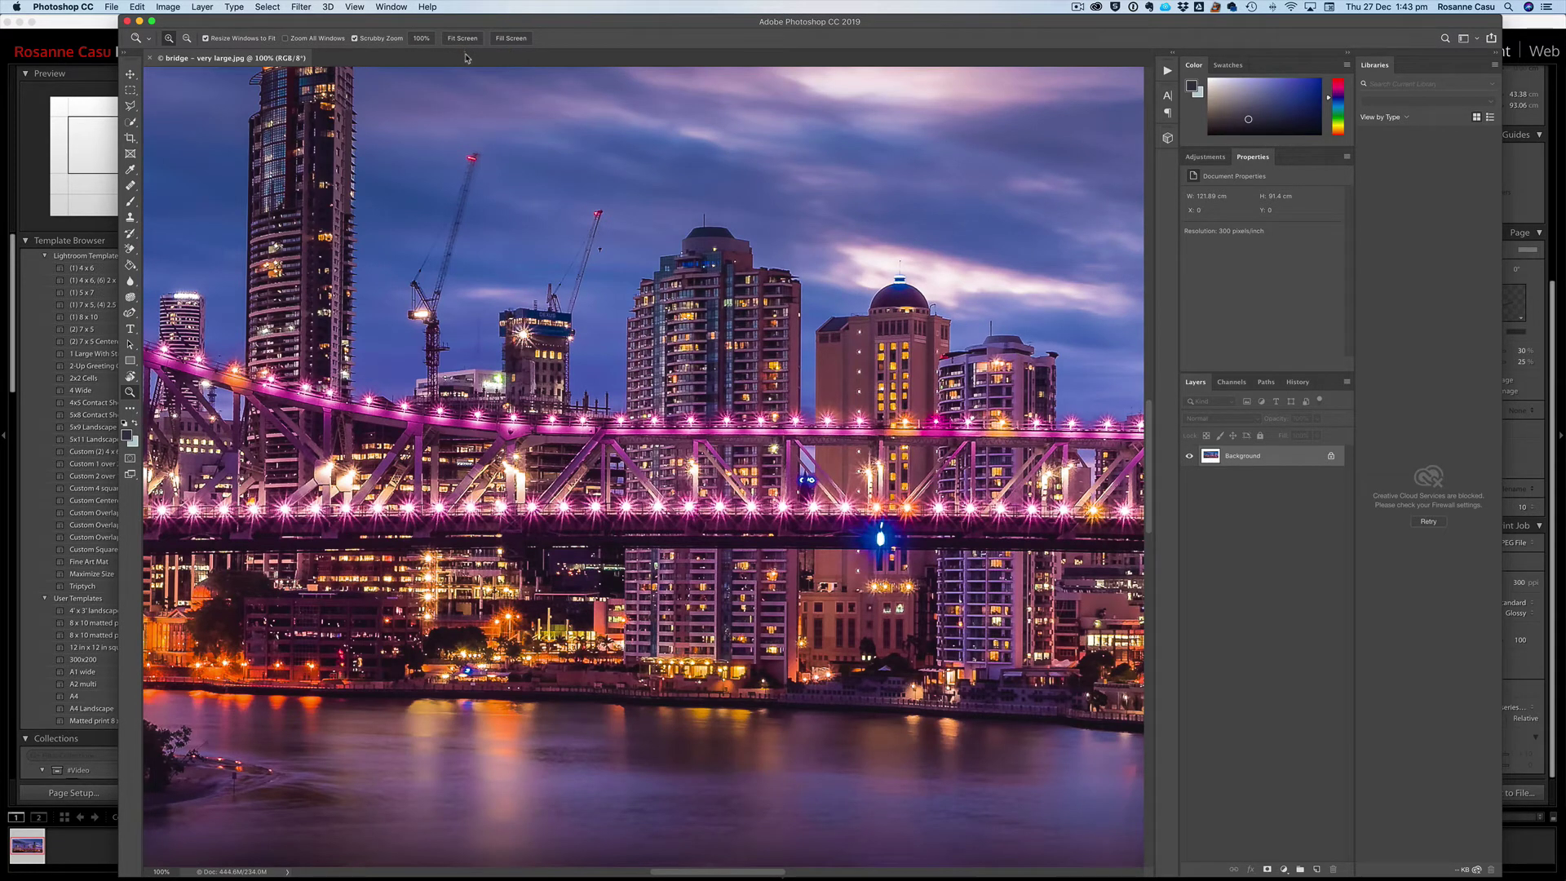
scroll(653, 513, "down", 1)
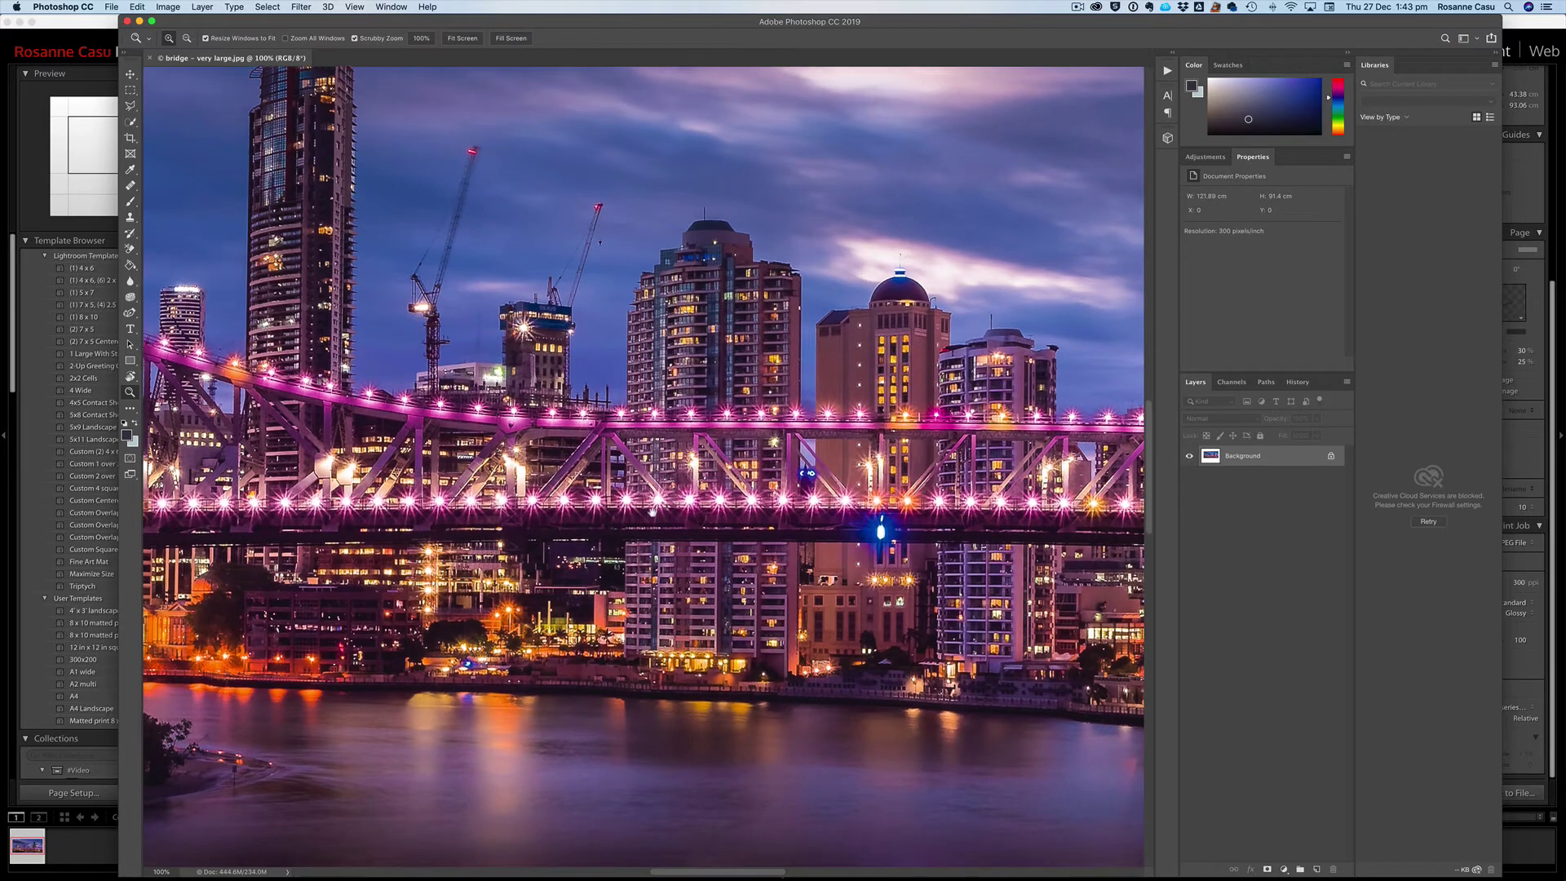
scroll(652, 513, "down", 10)
left_click_drag(608, 531, 623, 188)
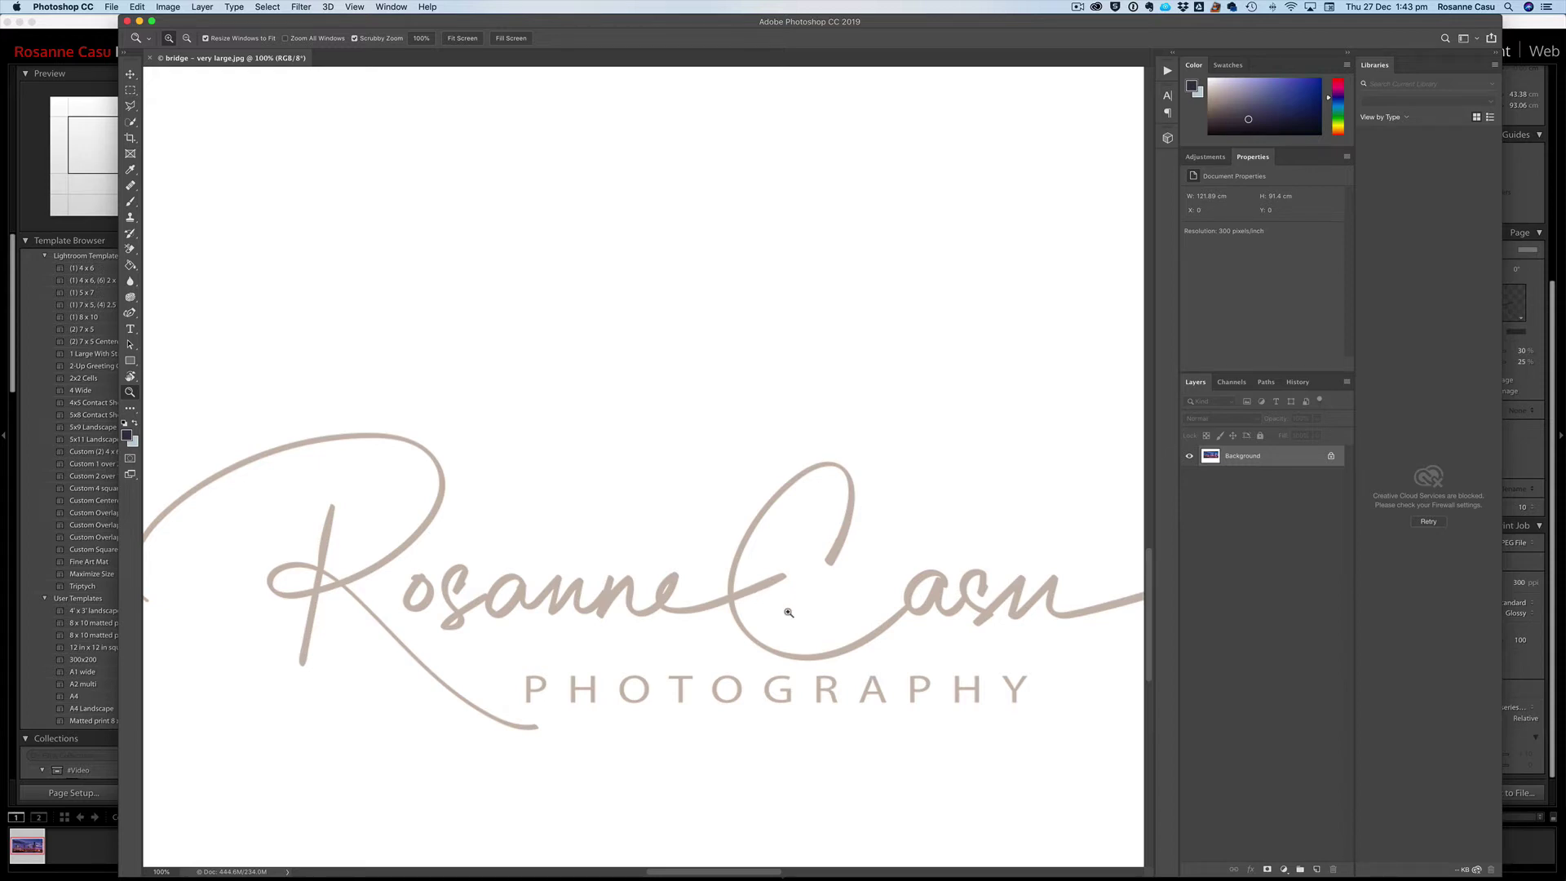
key("super+0")
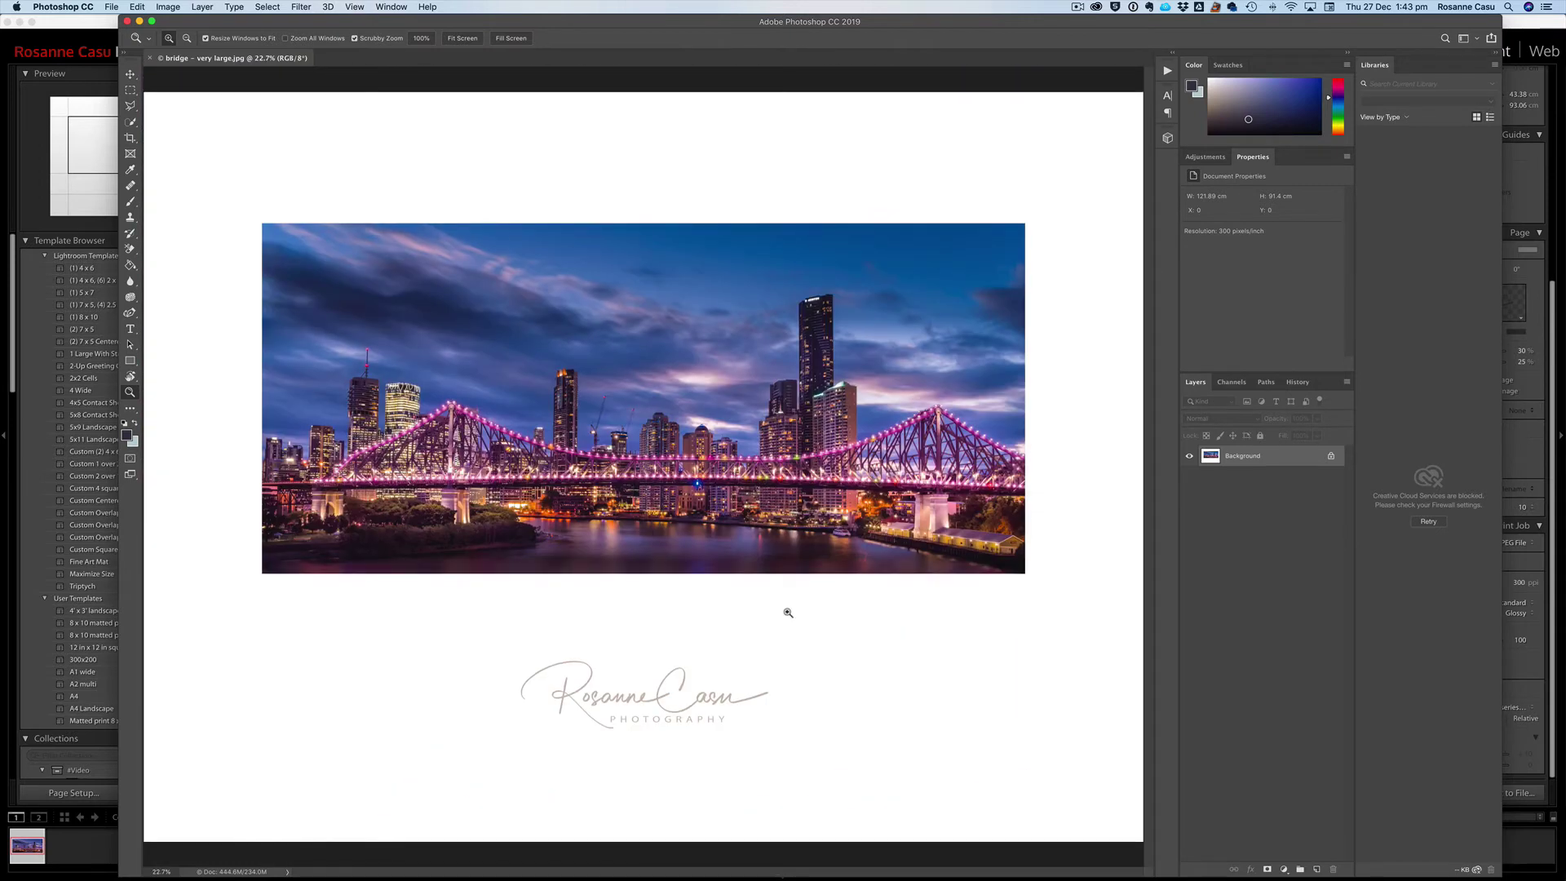
Step: Open Image Size to confirm the print is 14397 × 10795 px at 300 pixels/inch
left_click(168, 8)
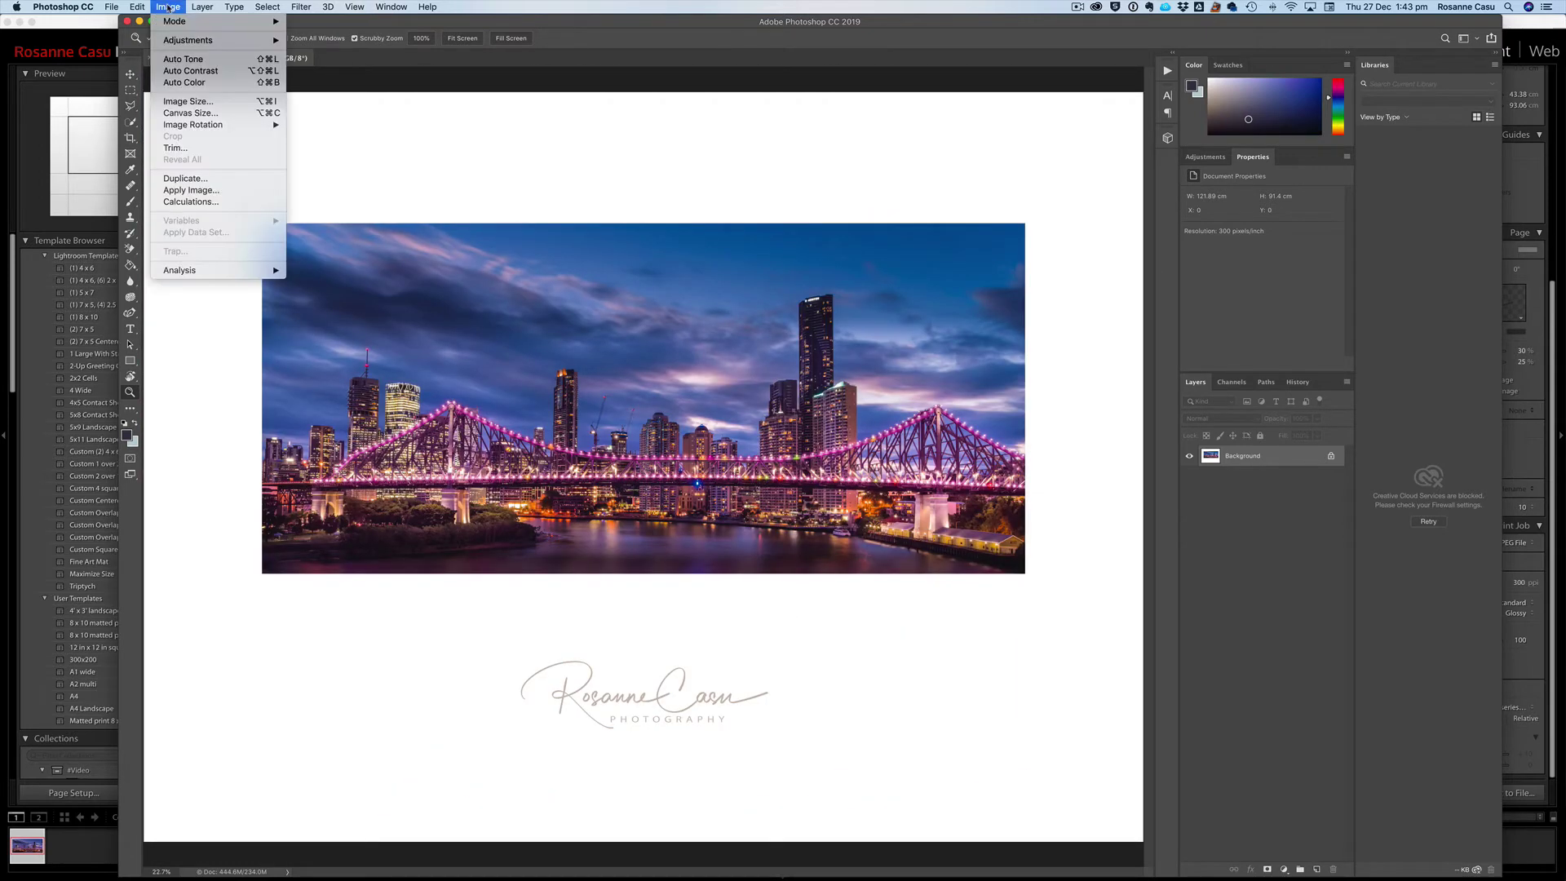
left_click(183, 101)
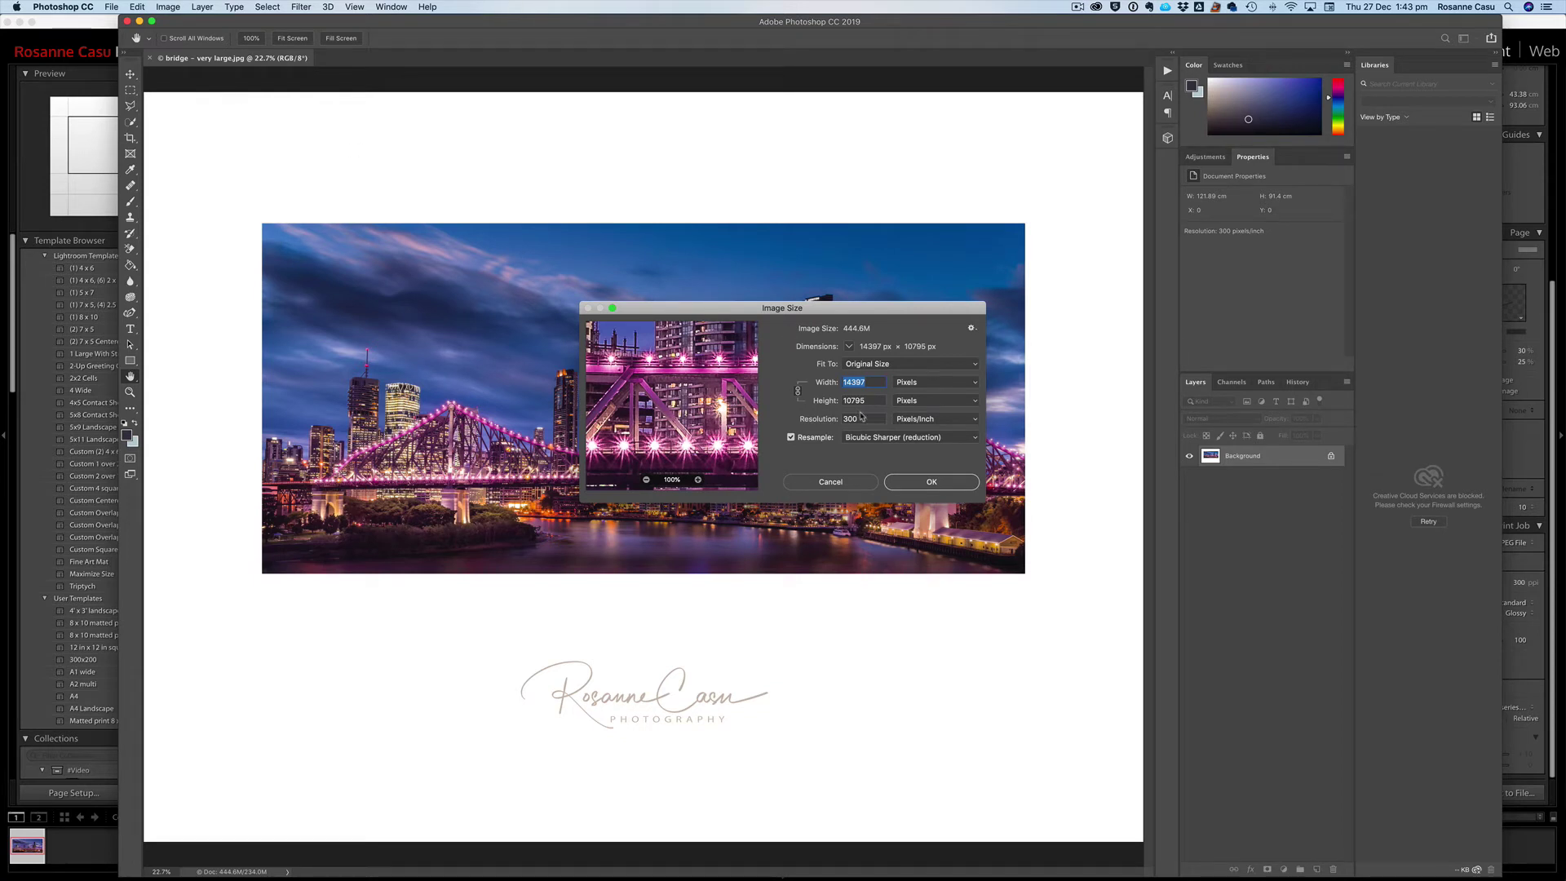